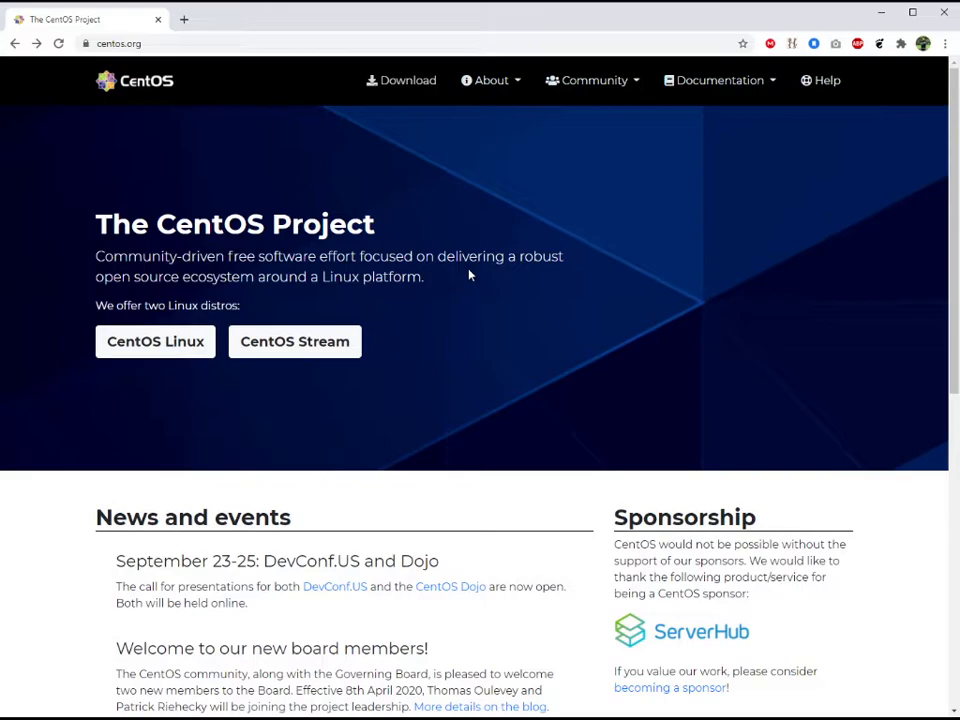
- Open the mirror.datacenter.mn download location for the CentOS Linux 8 (2004) x86_64 ISO
left_click(161, 353)
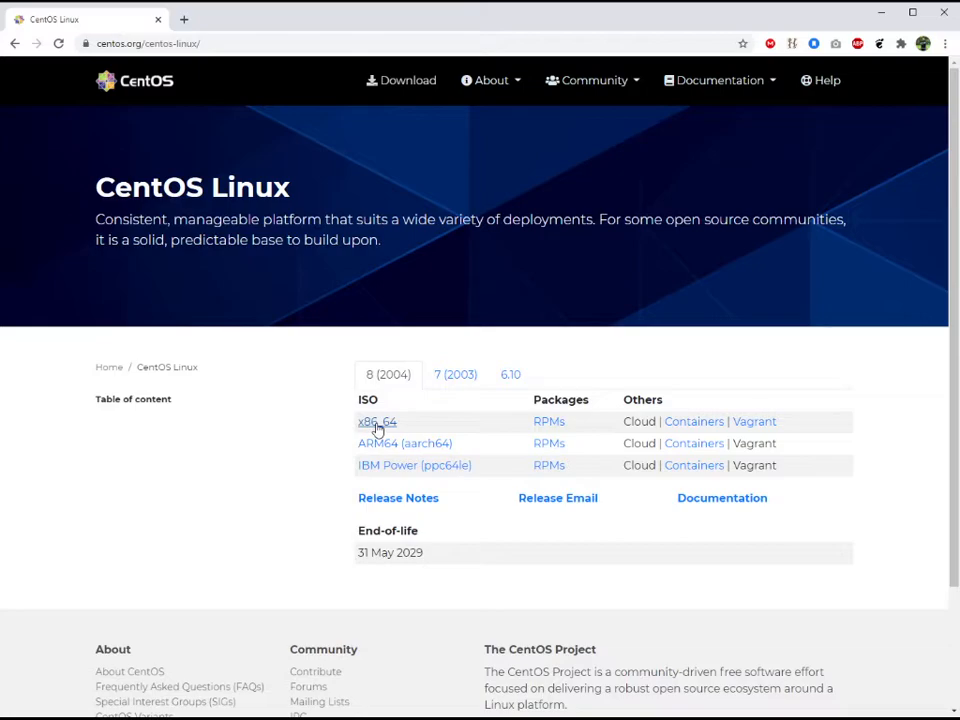
left_click(378, 424)
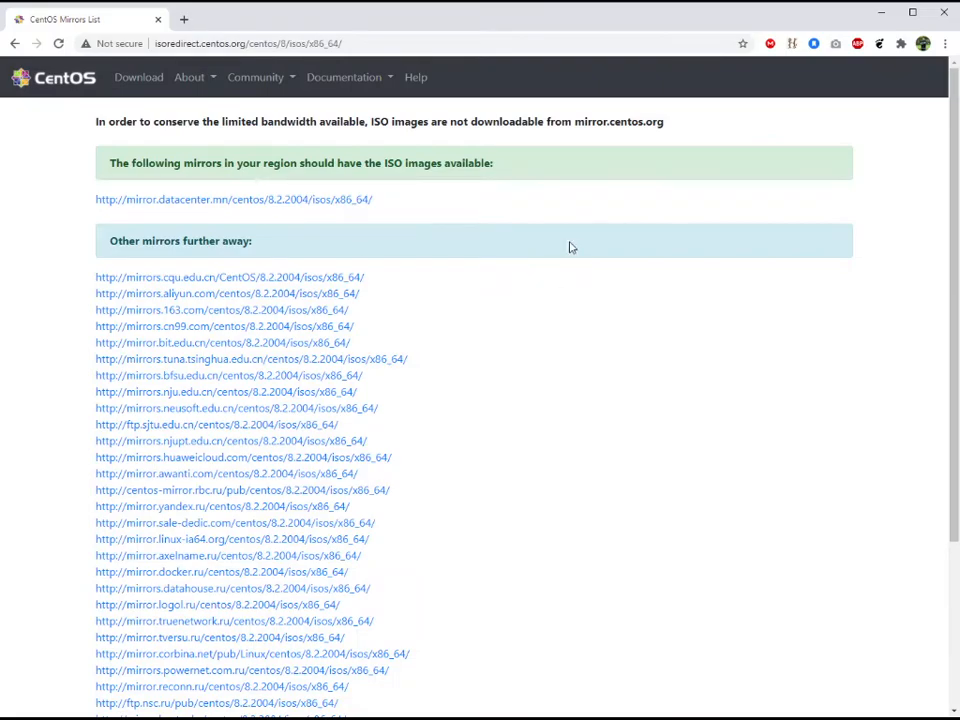
left_click(362, 202)
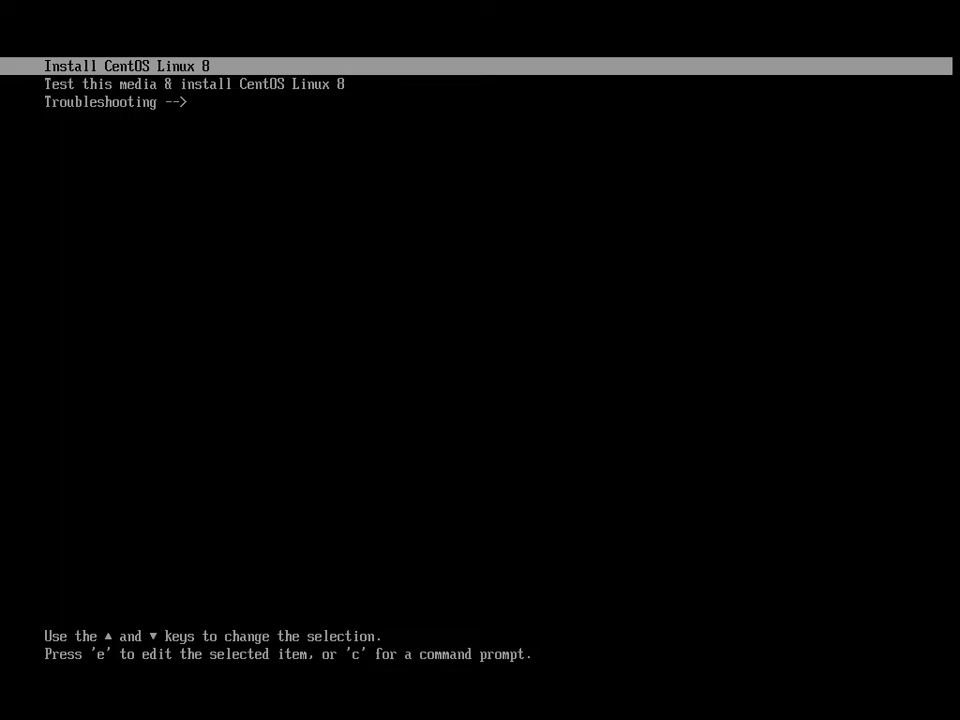
- Boot into Install CentOS Linux 8 and continue with English (United States) as the installation language
key("Return")
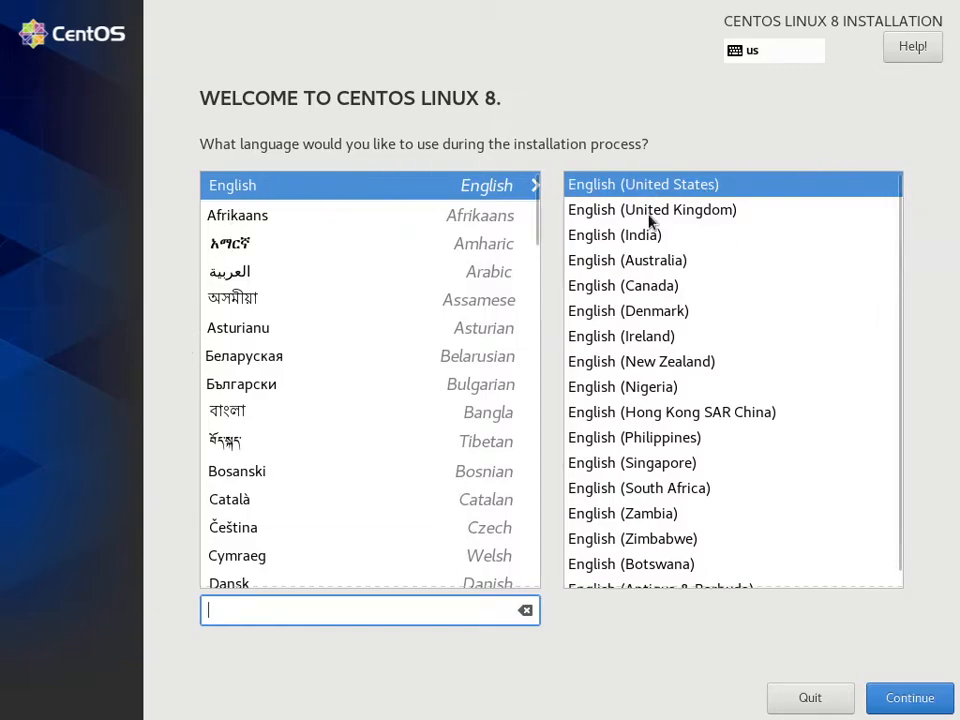
left_click(900, 696)
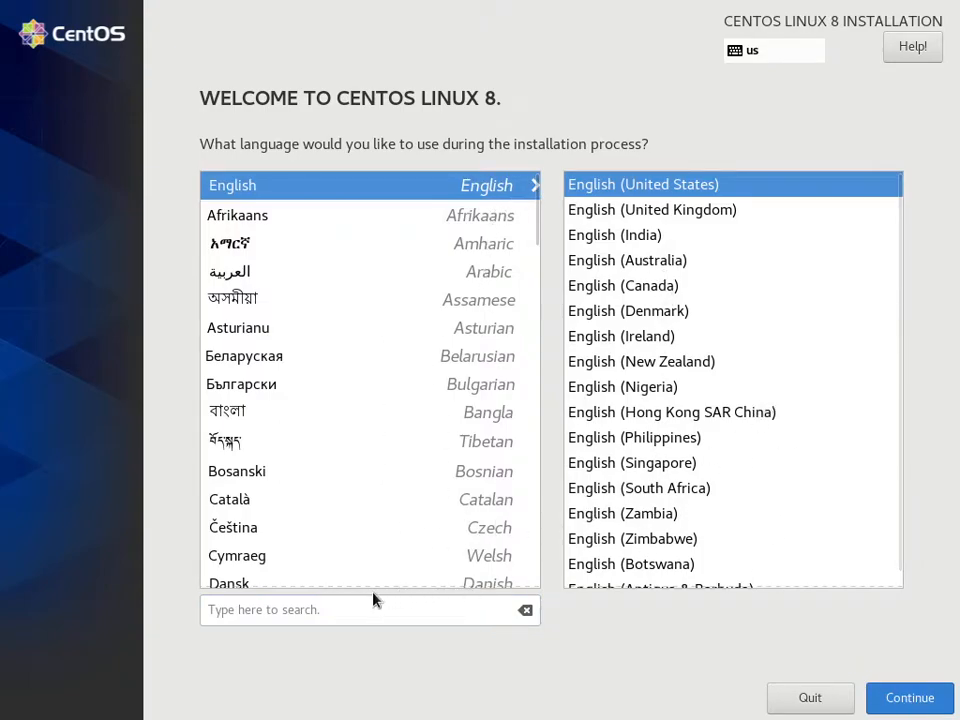
key("Return")
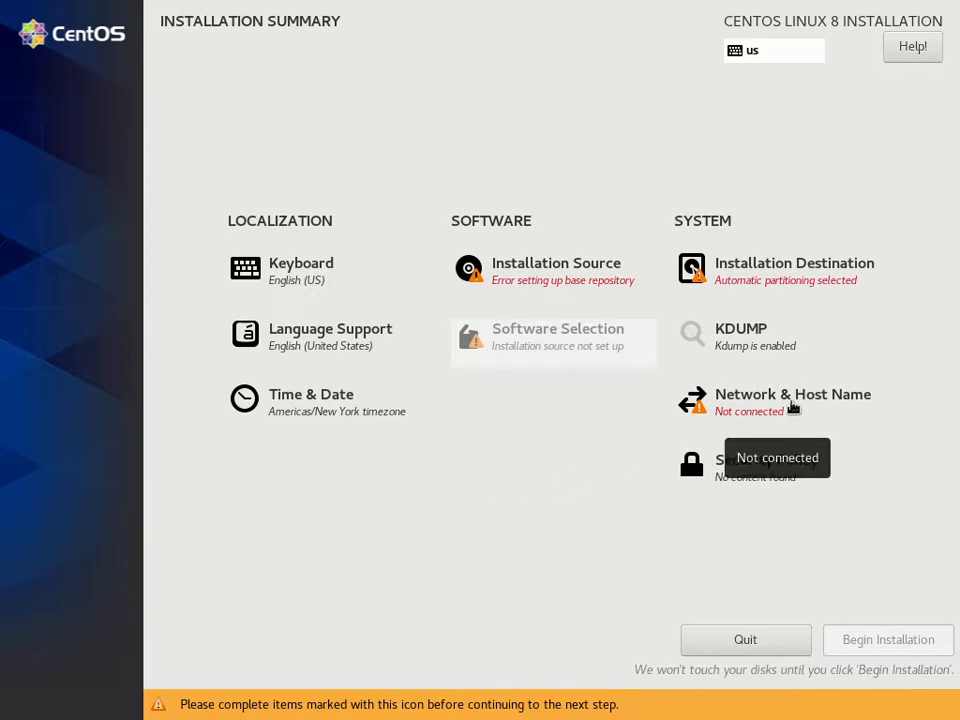
- Turn on the Ethernet (enp0s3) connection and apply centos as the host name
left_click(792, 400)
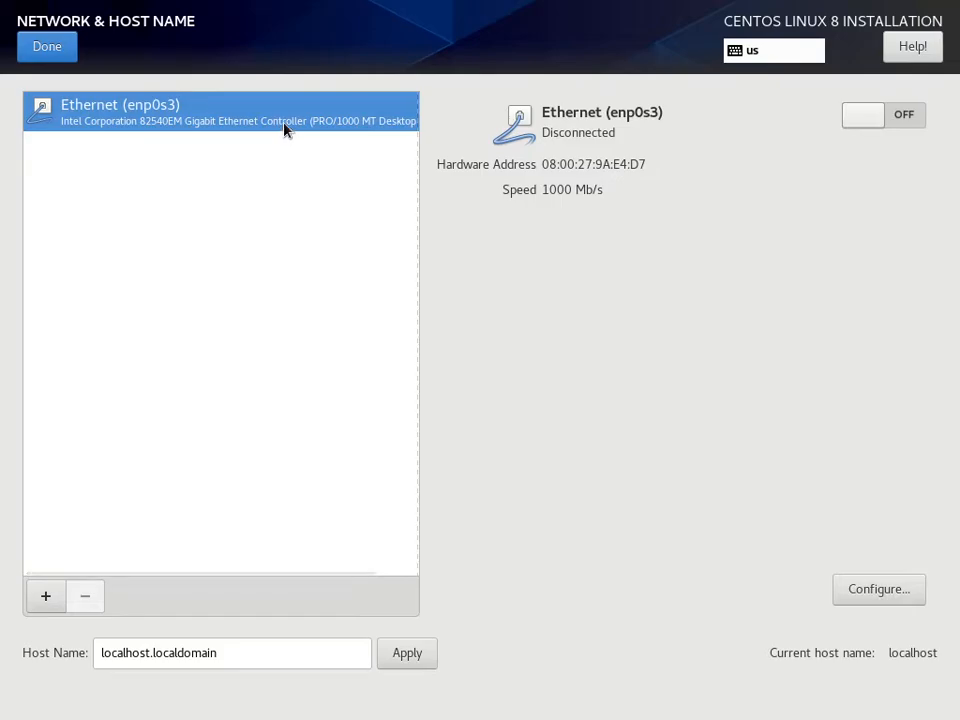
left_click(903, 125)
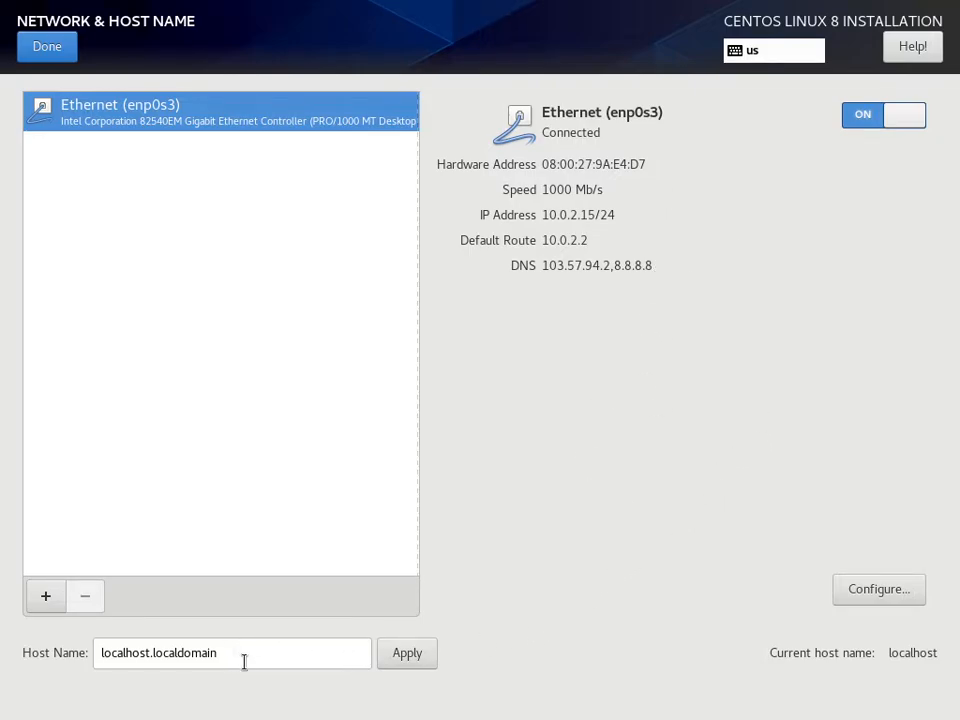
left_click_drag(242, 656, 58, 651)
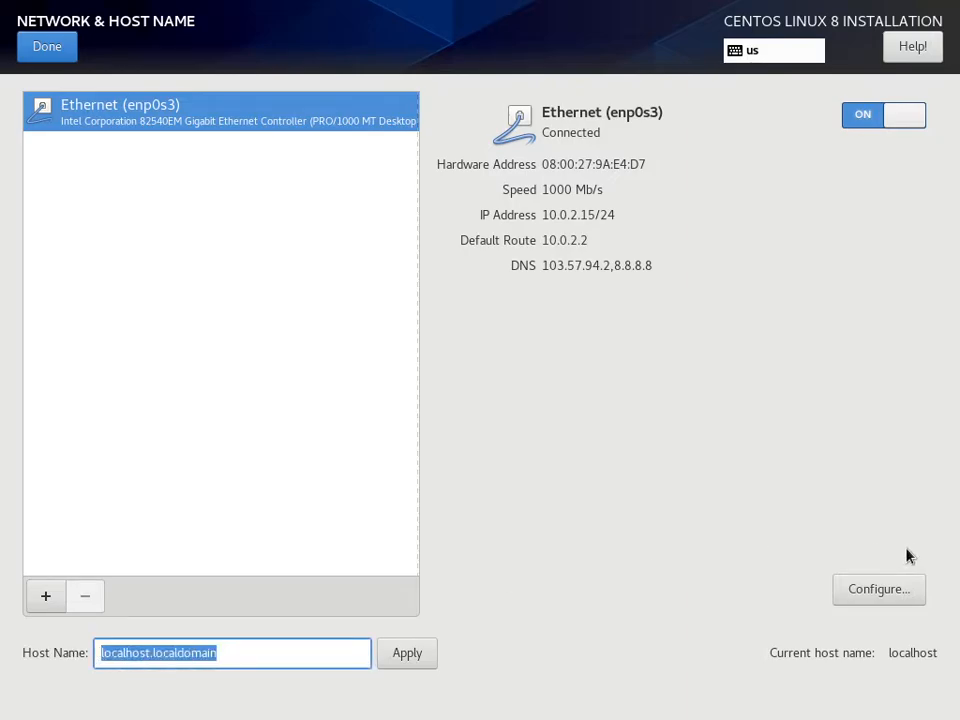
type("co")
type("ntos")
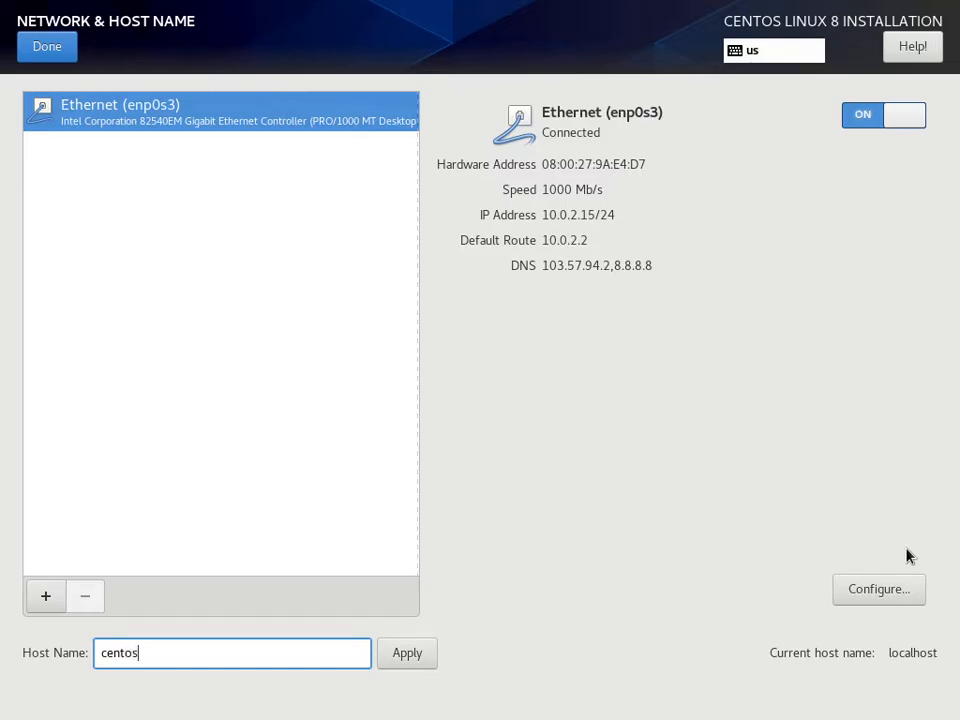
left_click(424, 658)
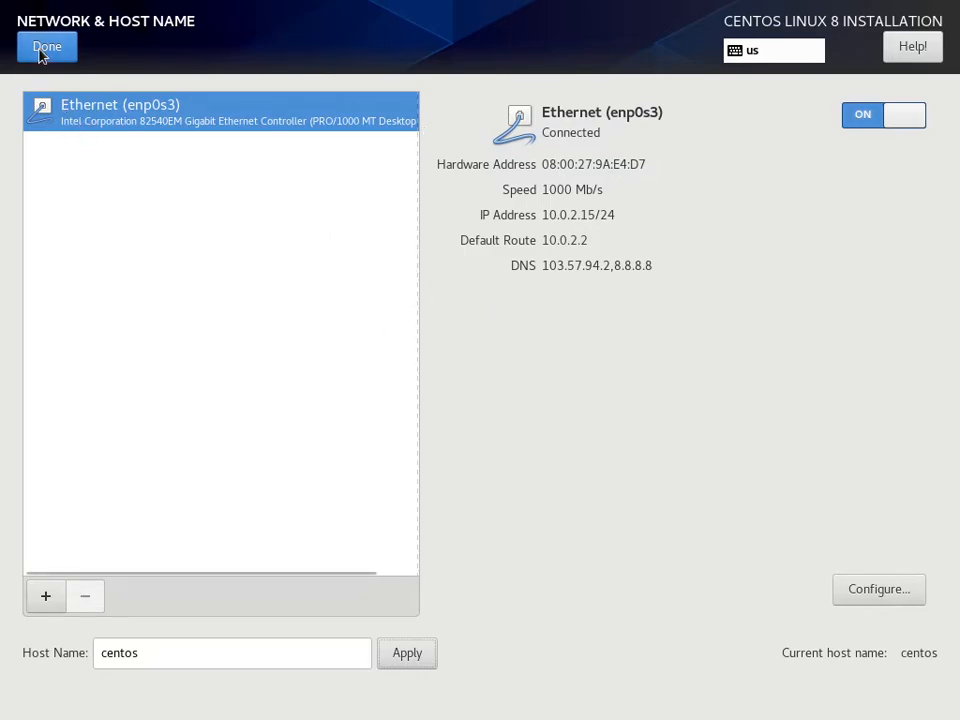
key("alt+d")
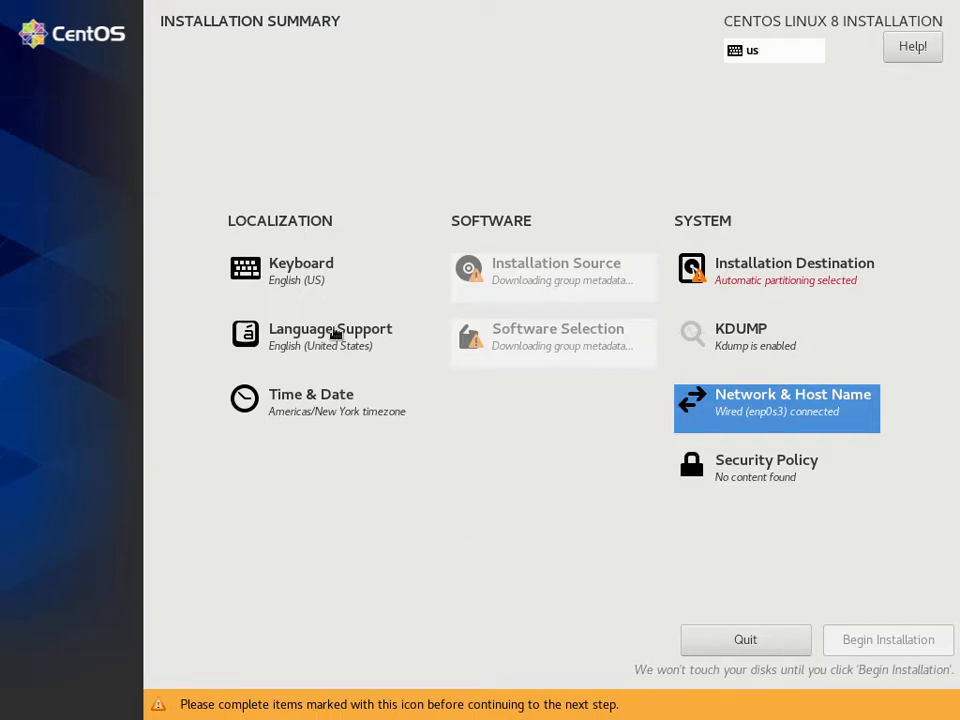
- Set the time zone to Asia, Ulaanbaatar
left_click(305, 414)
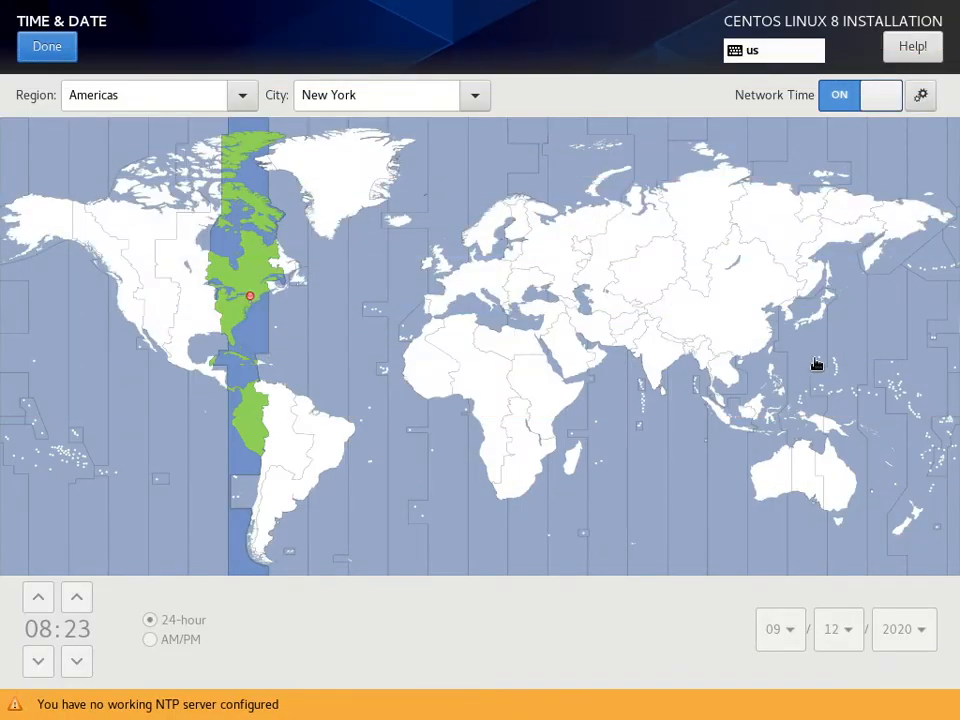
left_click(739, 292)
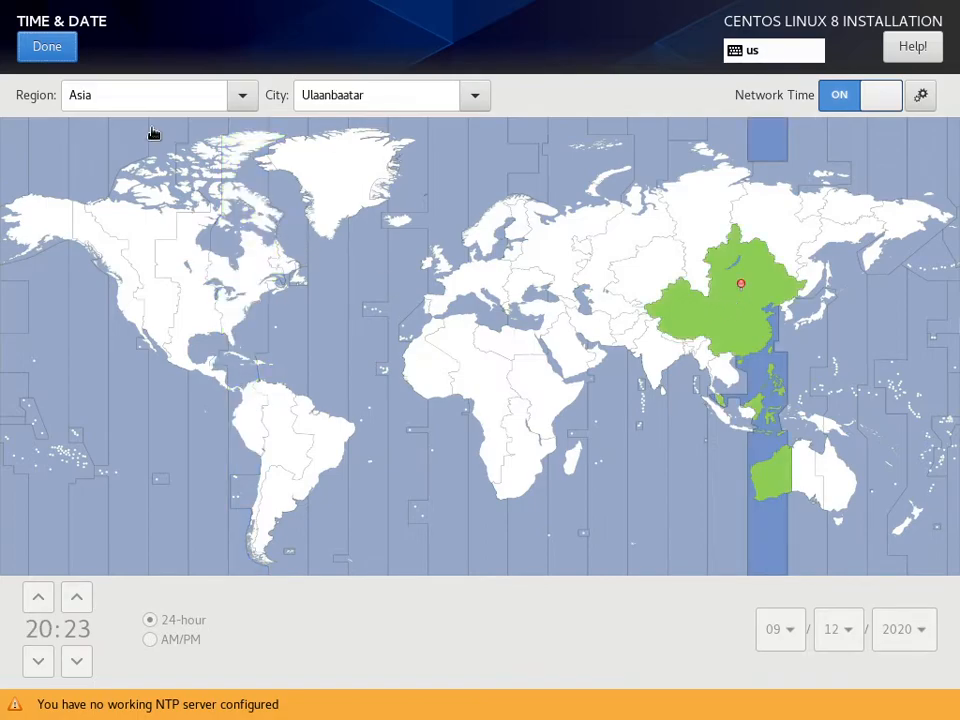
left_click(48, 50)
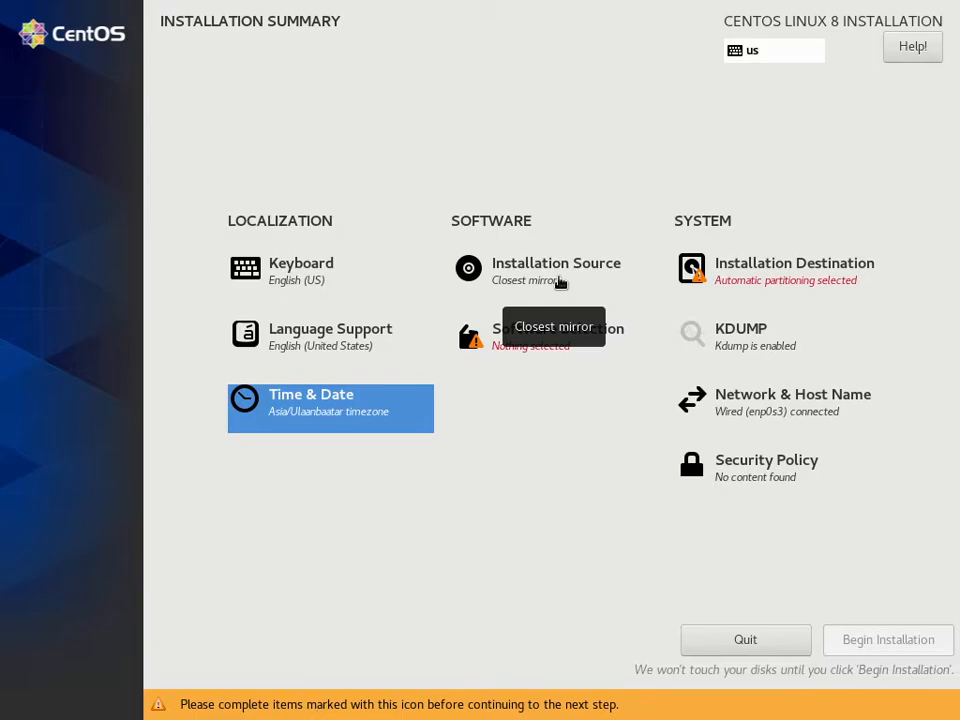
left_click(560, 282)
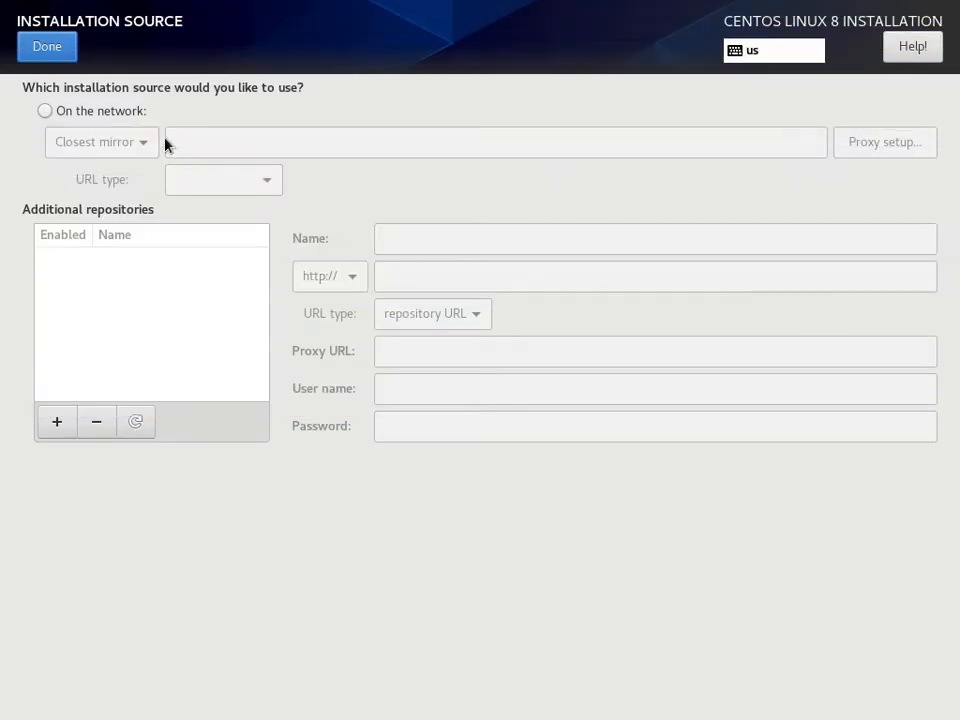
left_click(118, 113)
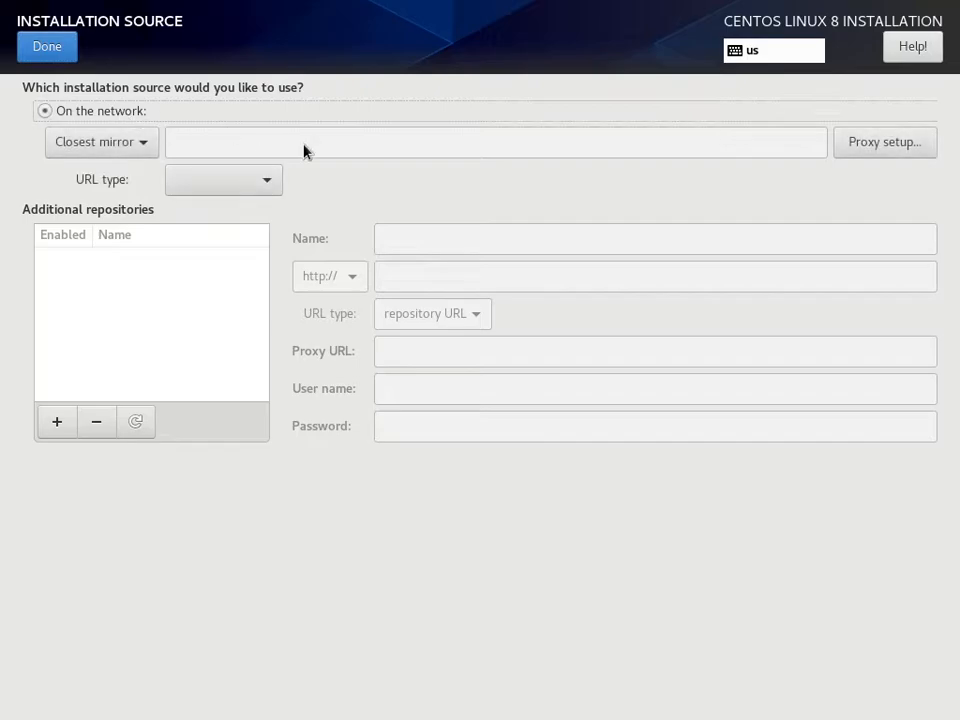
left_click(118, 150)
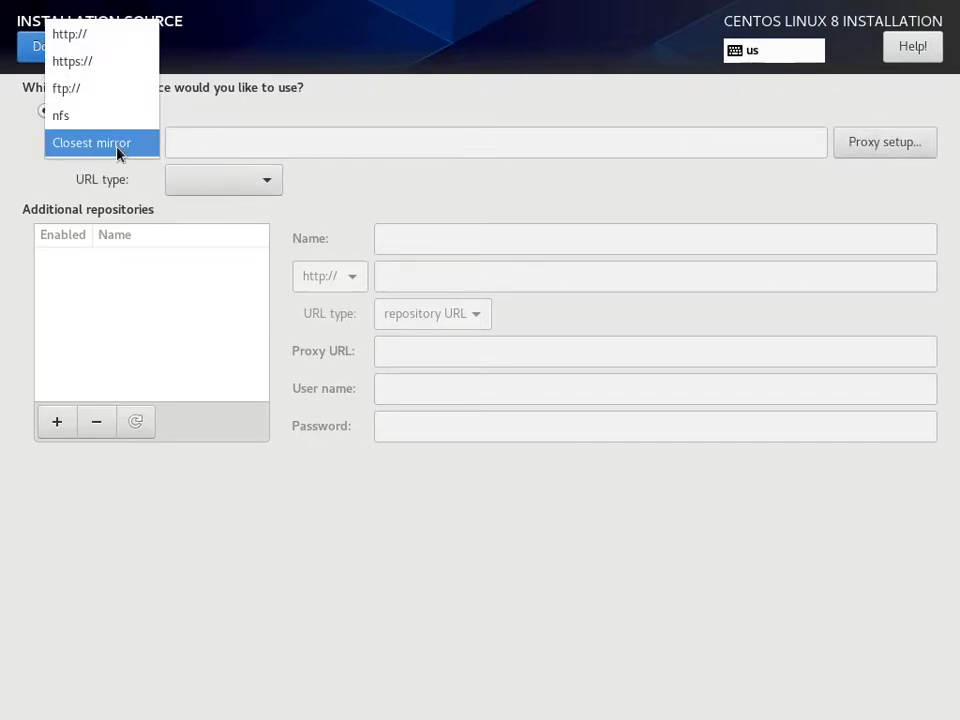
left_click(122, 38)
left_click(272, 145)
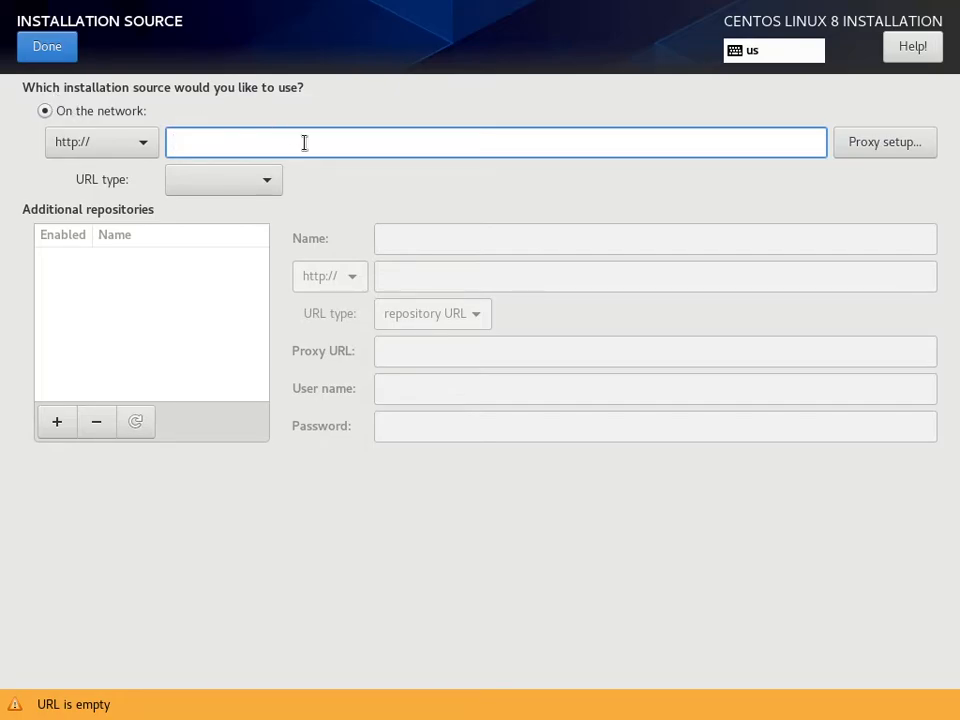
type("mirror.")
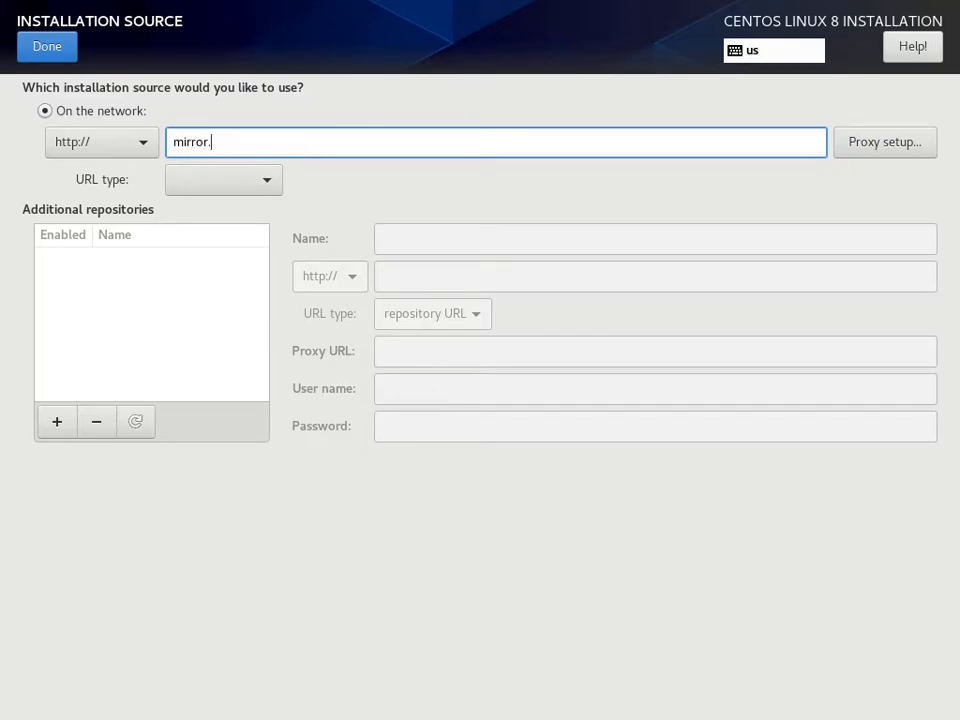
type("datacenter.mn")
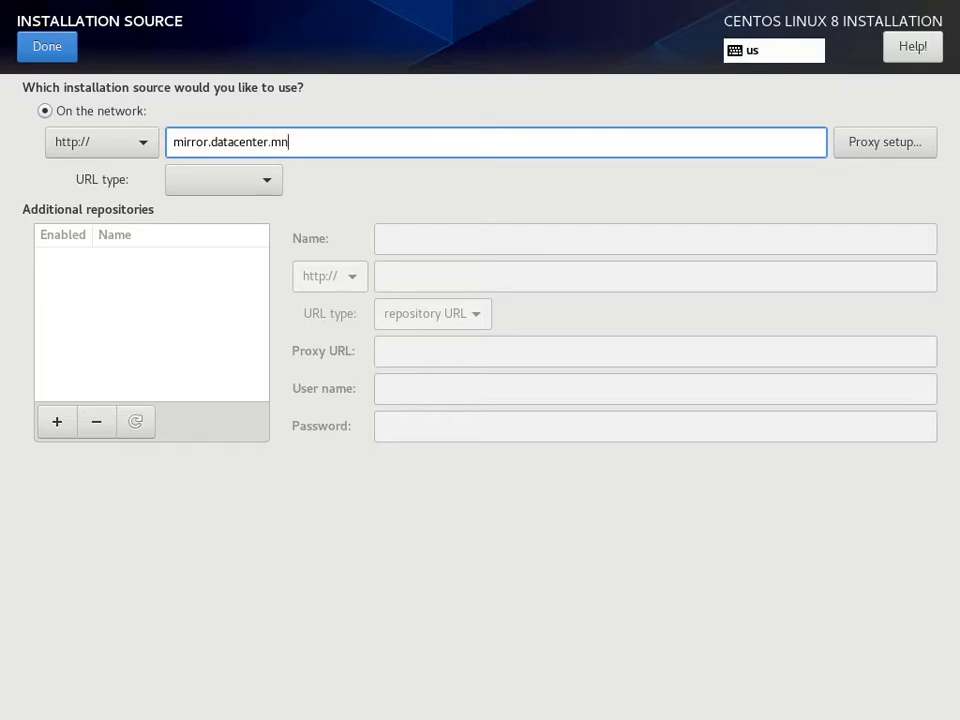
type("/centos/8/BaseOS")
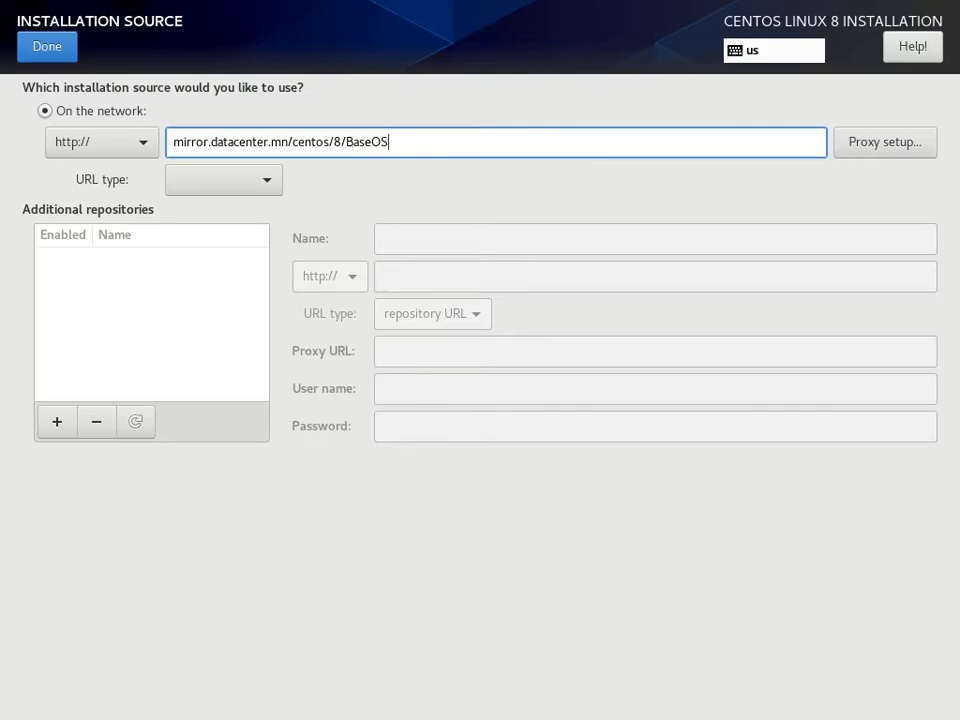
type("/x86_64/os/")
left_click(275, 190)
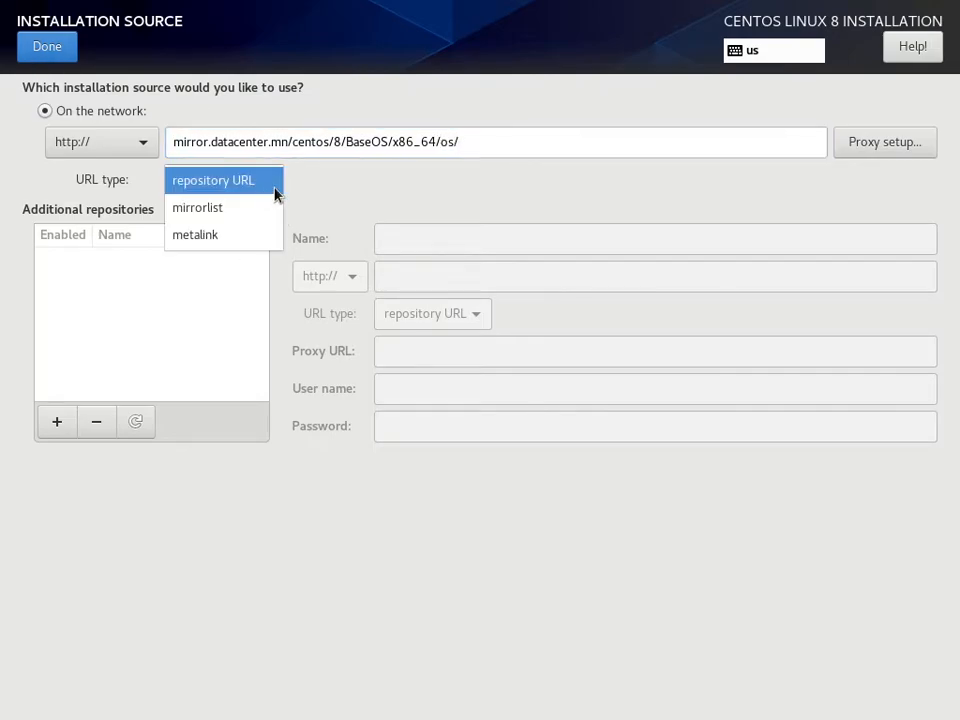
left_click(245, 184)
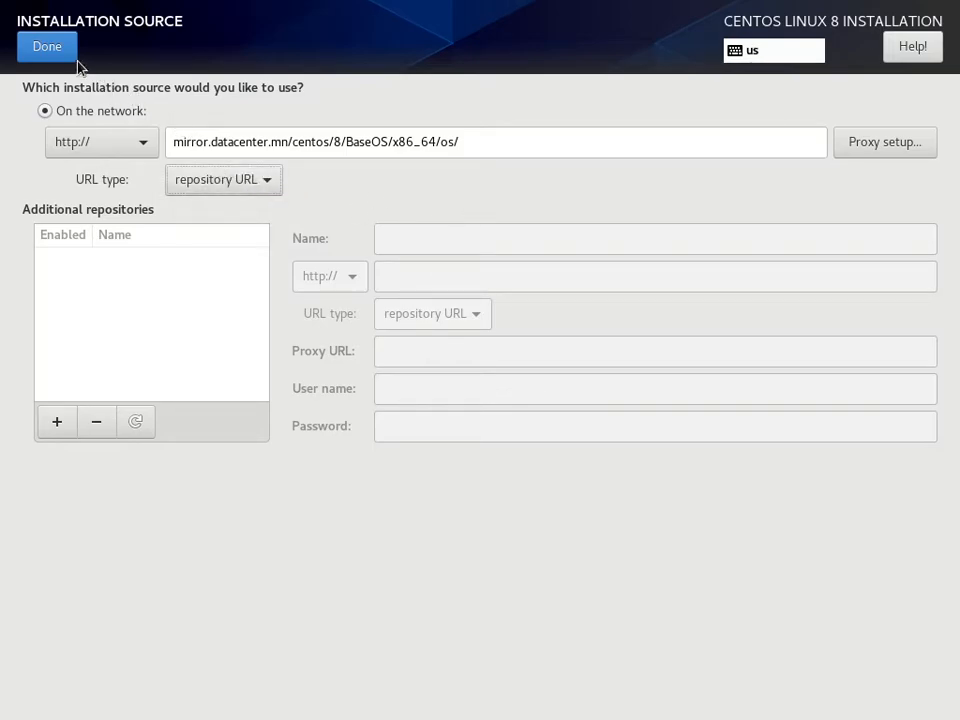
- Switch the network installation source to Closest mirror and return to the installation summary
left_click(120, 152)
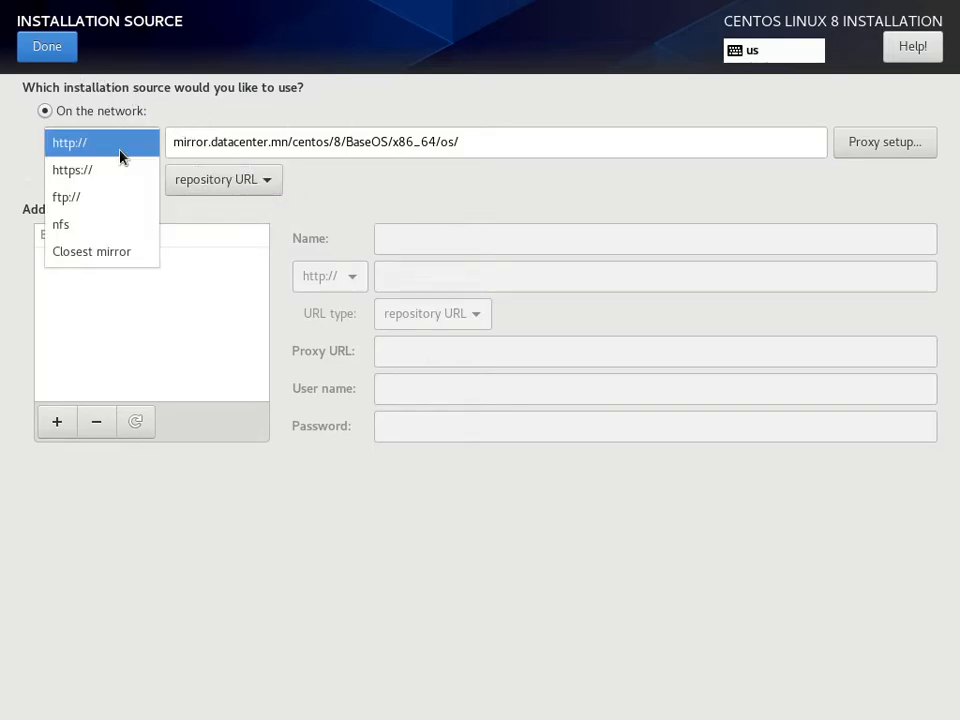
left_click(112, 252)
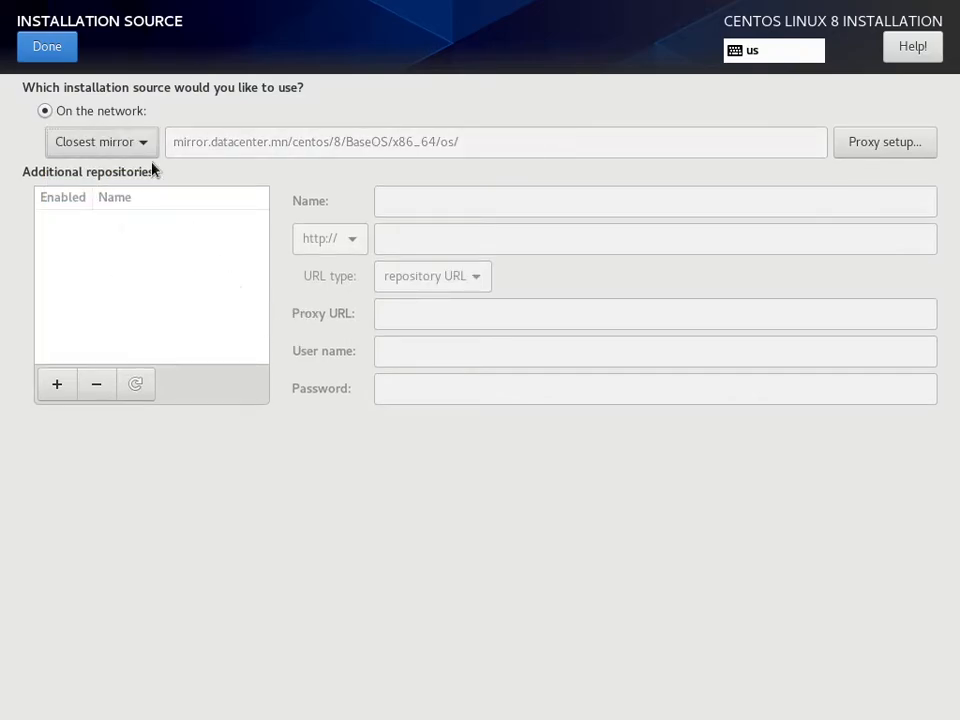
left_click(66, 55)
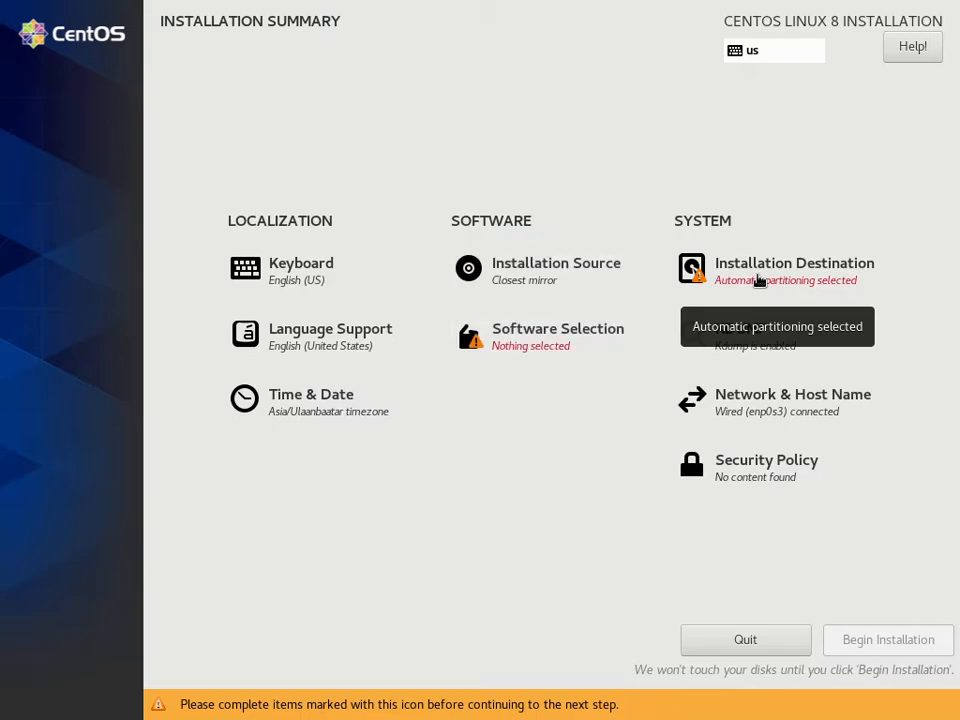
- Choose Custom storage configuration for the ATA VBOX HARDDISK installation destination and proceed to manual partitioning
left_click(790, 281)
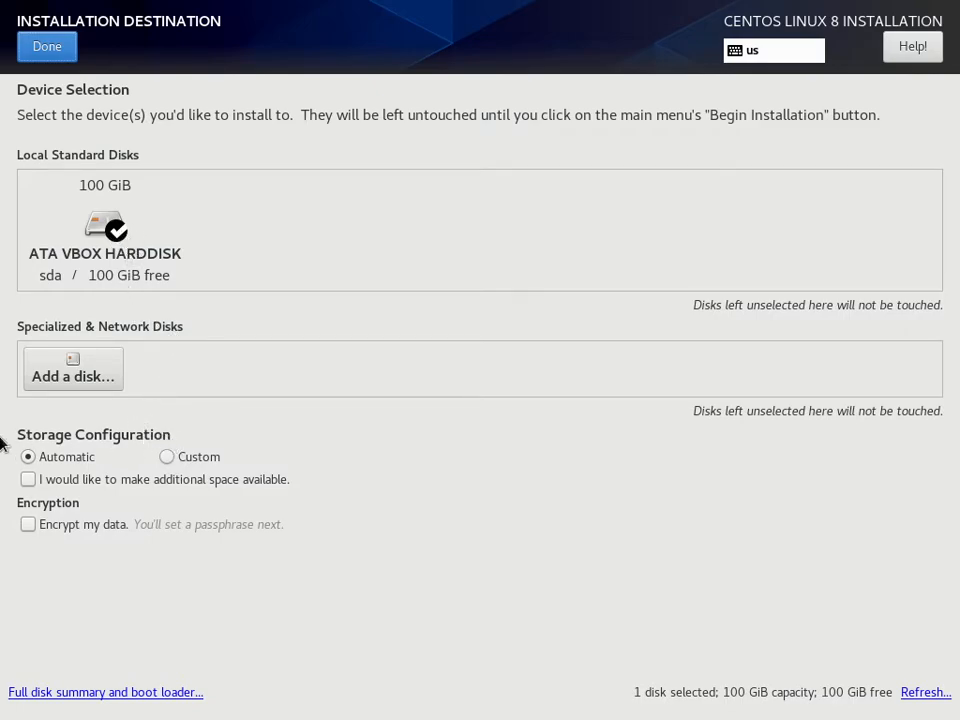
left_click(166, 457)
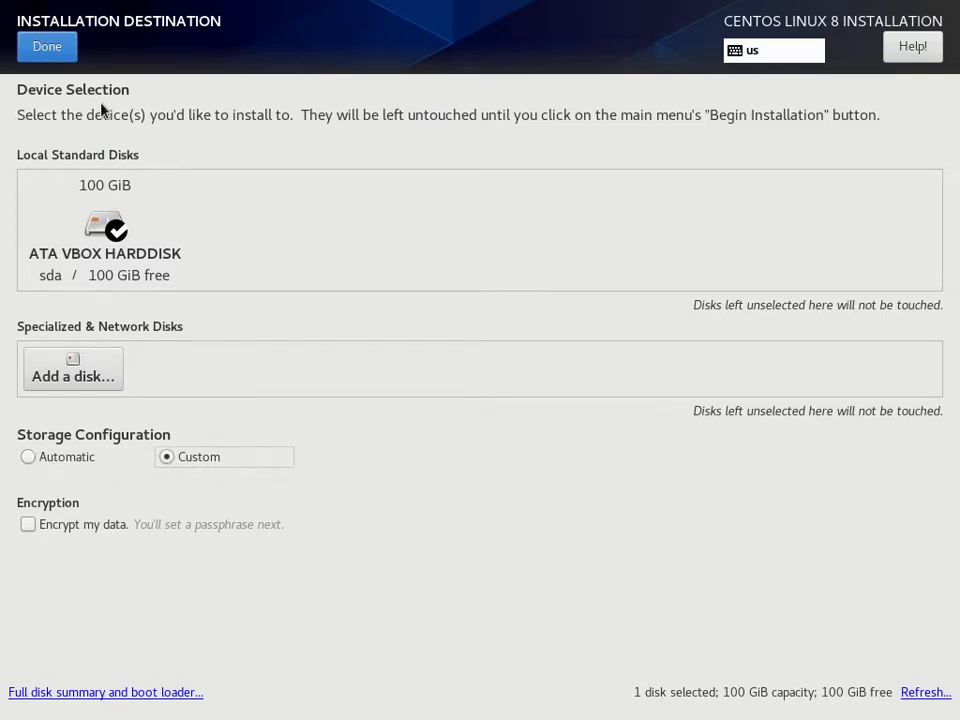
left_click(58, 58)
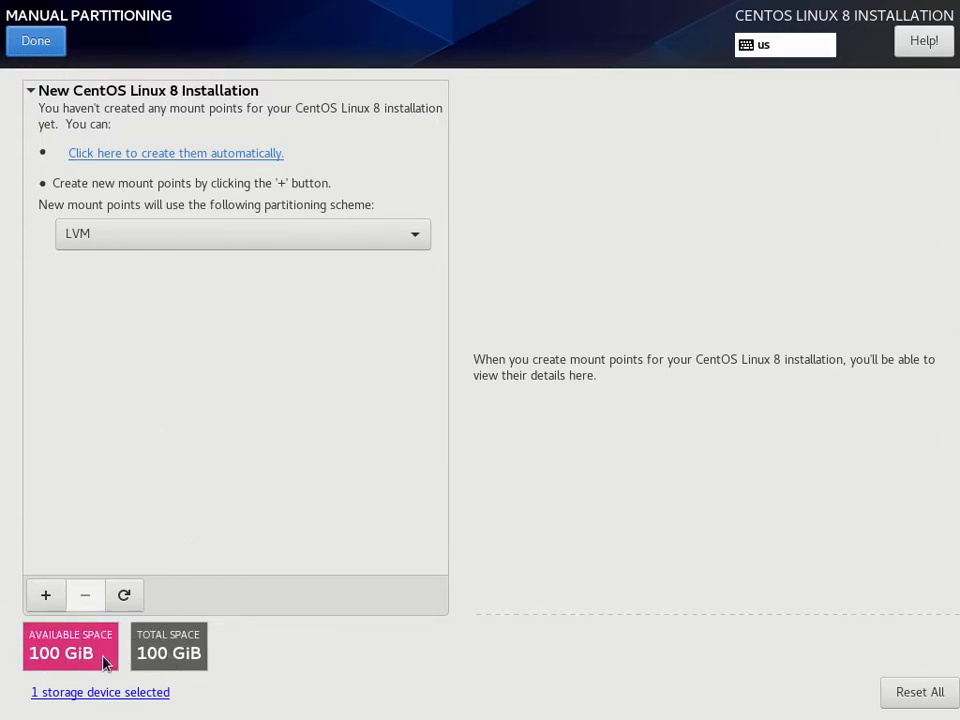
- Add a /boot/efi mount point with a desired capacity of 512 MiB
left_click(46, 597)
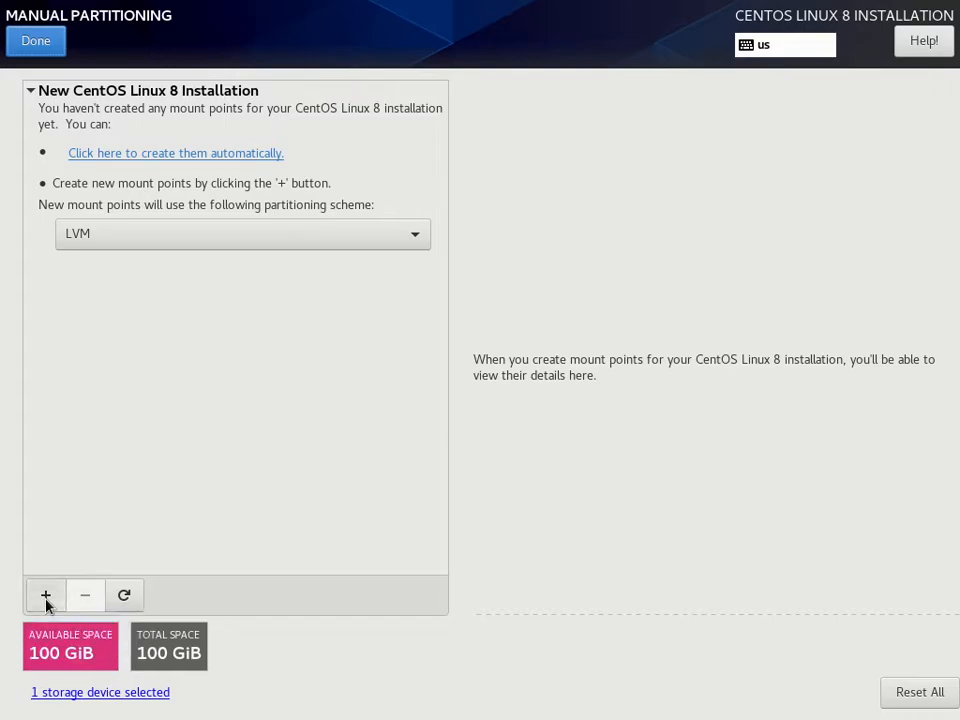
left_click(621, 357)
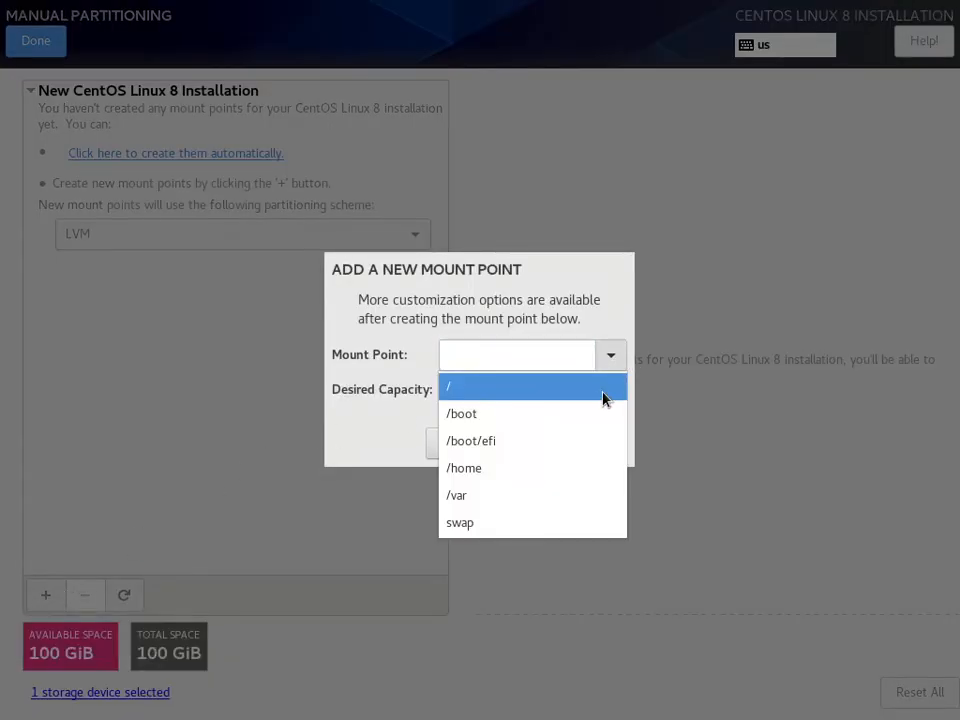
left_click(580, 438)
left_click(527, 393)
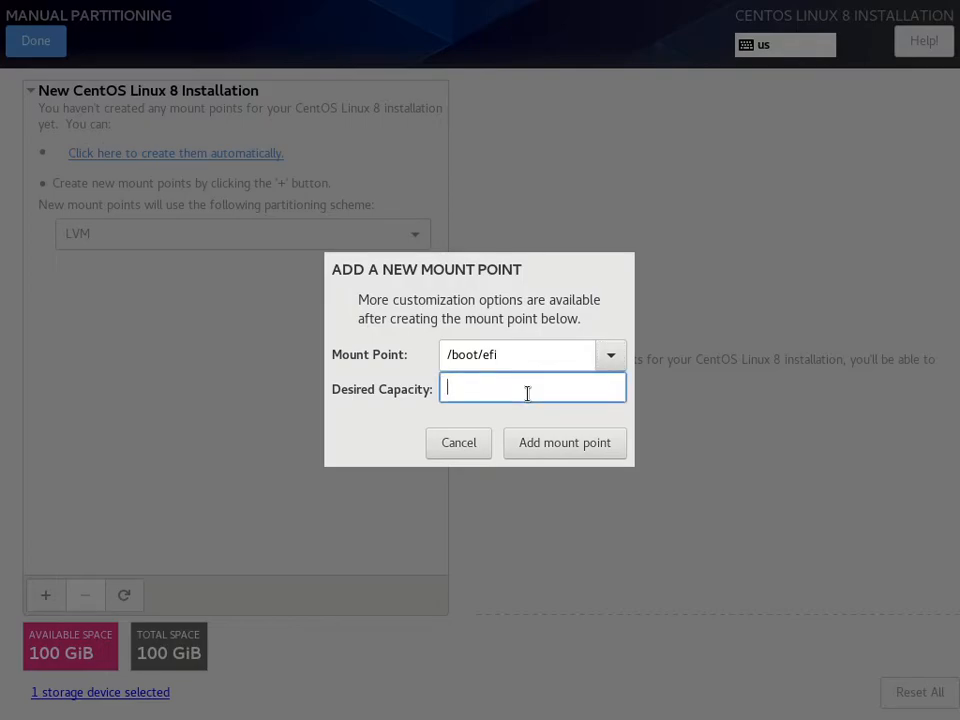
type("512")
left_click(543, 445)
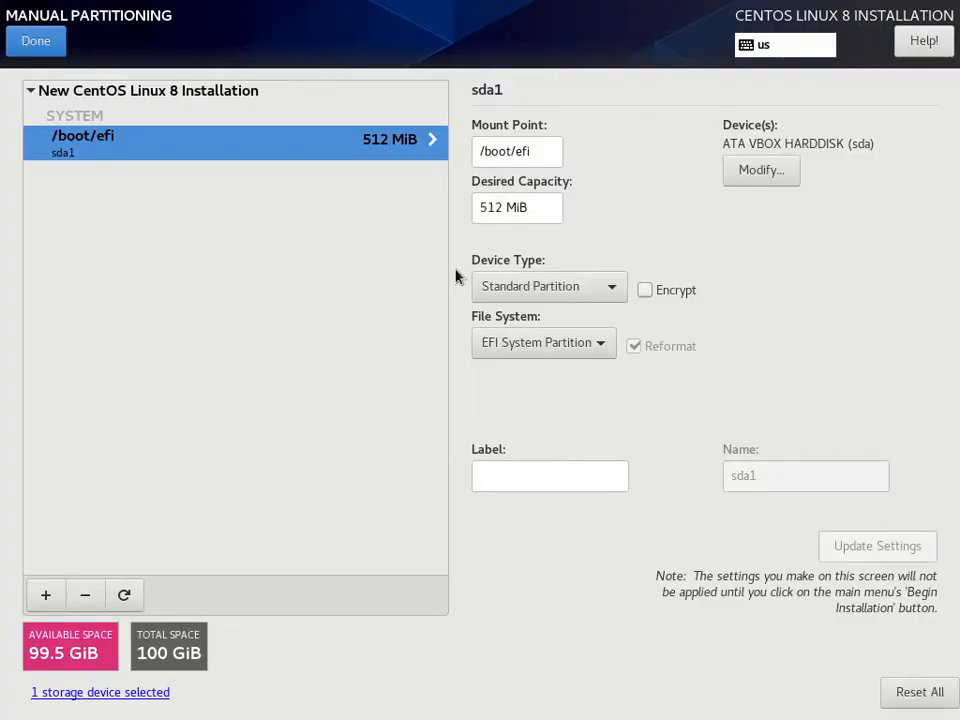
- Add a swap mount point with a desired capacity of 4096 MiB
left_click(45, 595)
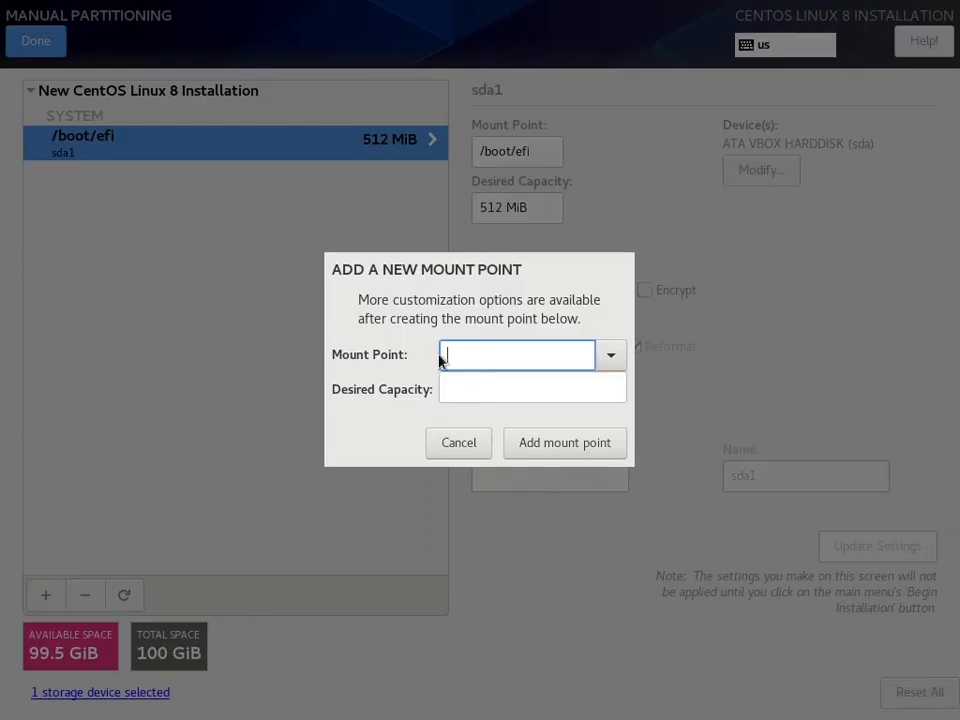
left_click(607, 362)
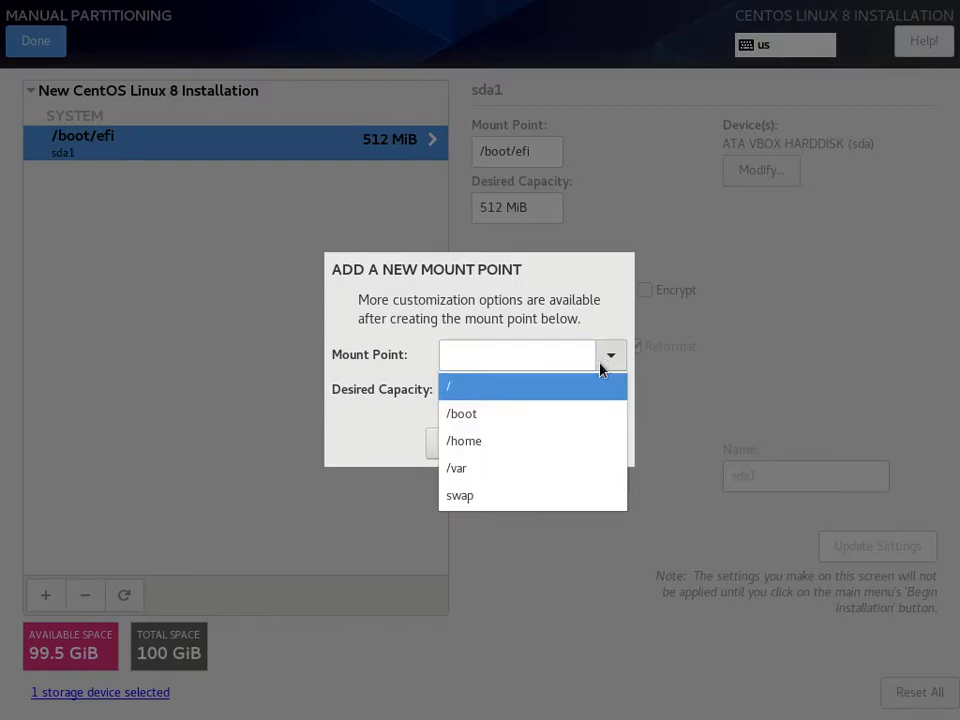
left_click(477, 497)
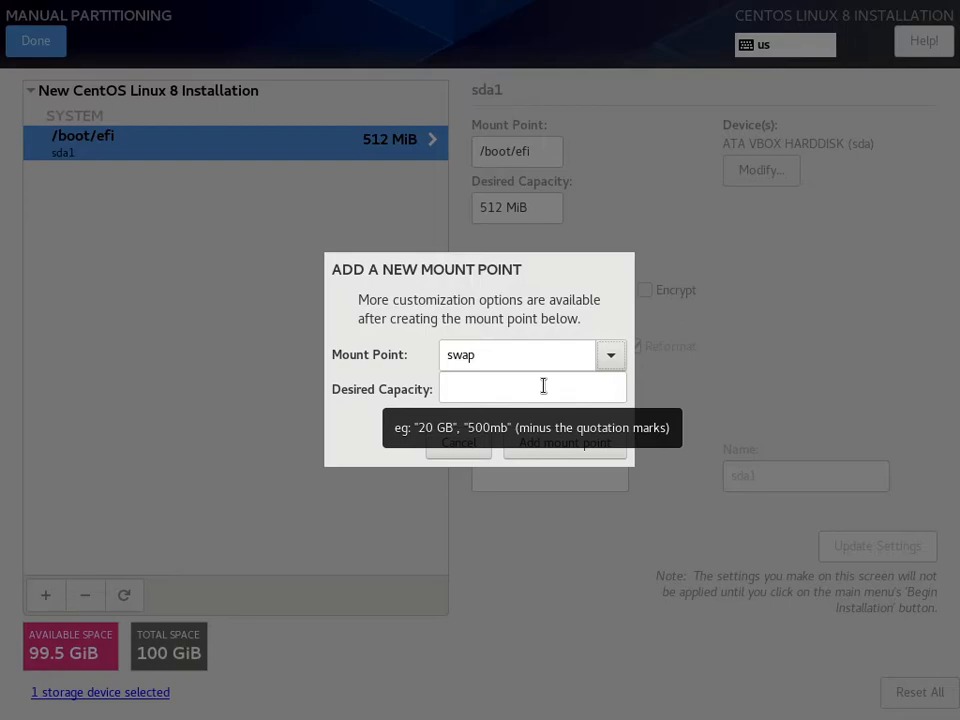
left_click(543, 388)
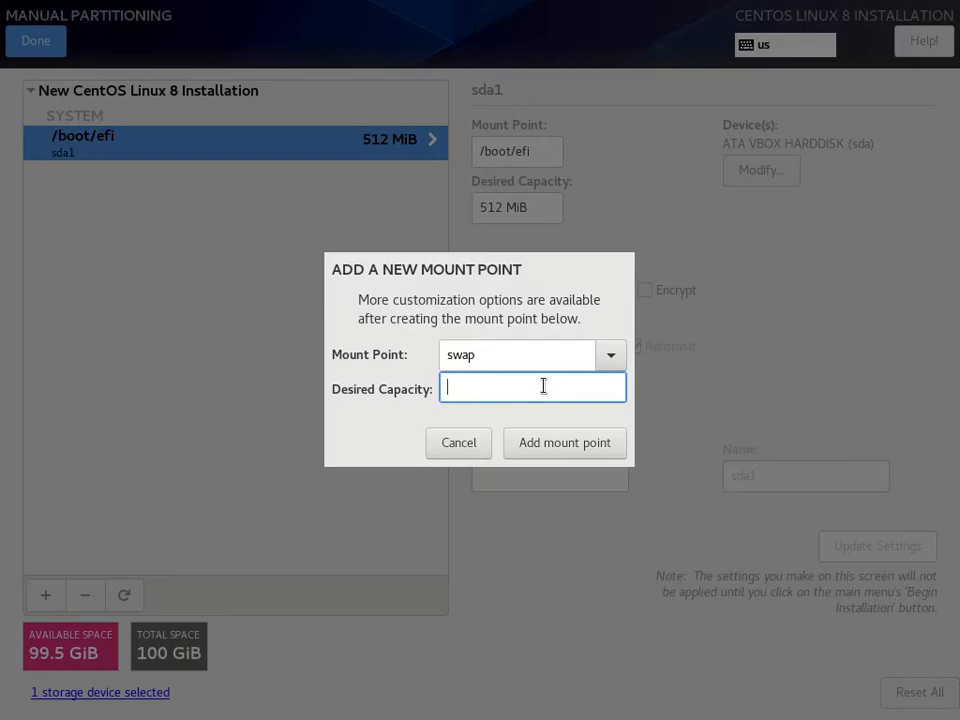
type("4096")
left_click(557, 460)
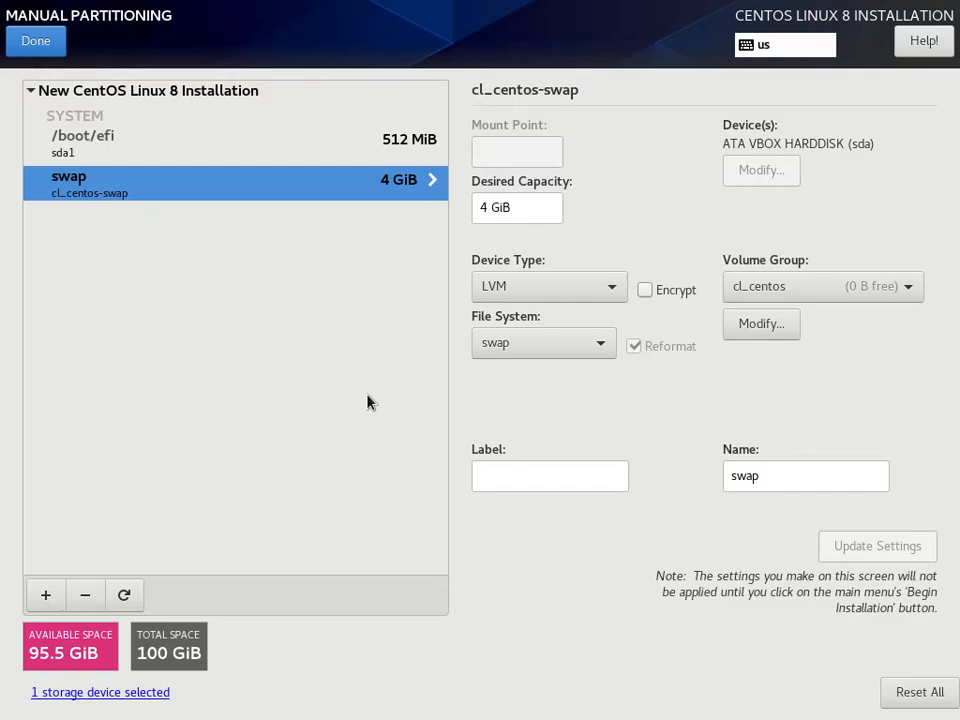
- Add a root (/) mount point with the desired capacity left blank so it takes all remaining space
left_click(46, 596)
left_click(611, 355)
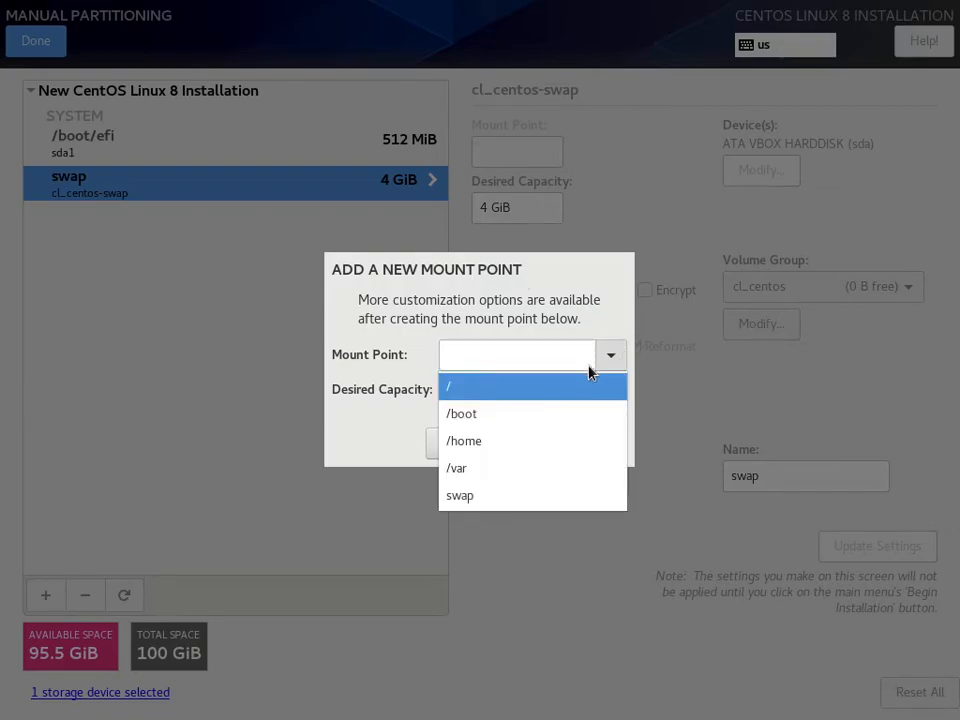
left_click(568, 387)
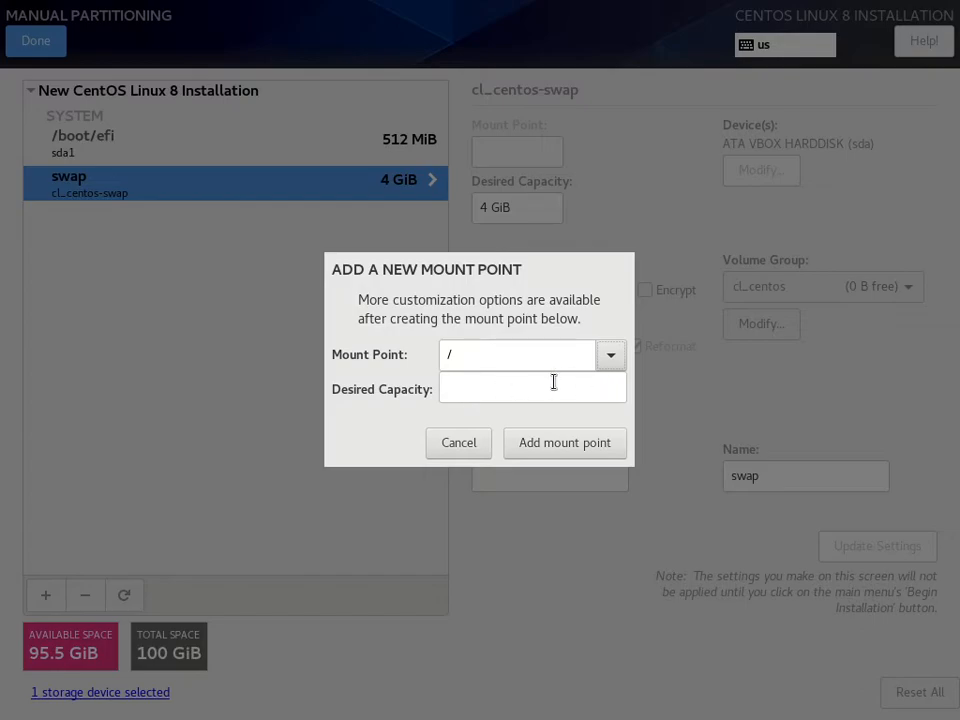
left_click(570, 455)
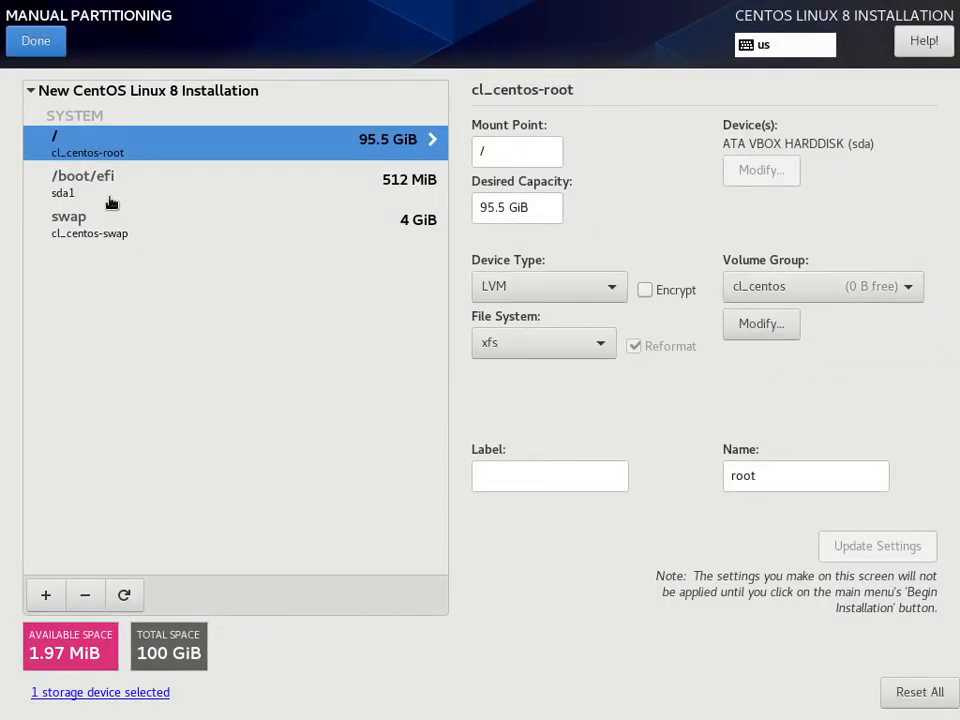
- Set the root (/) mount point to a Standard Partition with the ext4 file system and accept the partitioning changes
left_click(606, 287)
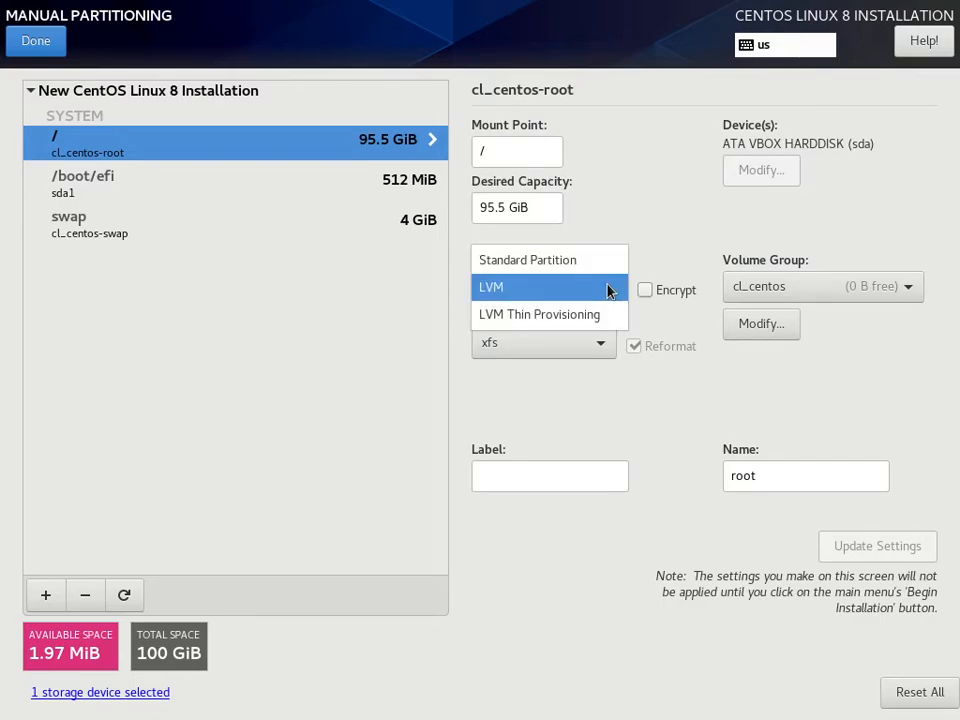
left_click(578, 262)
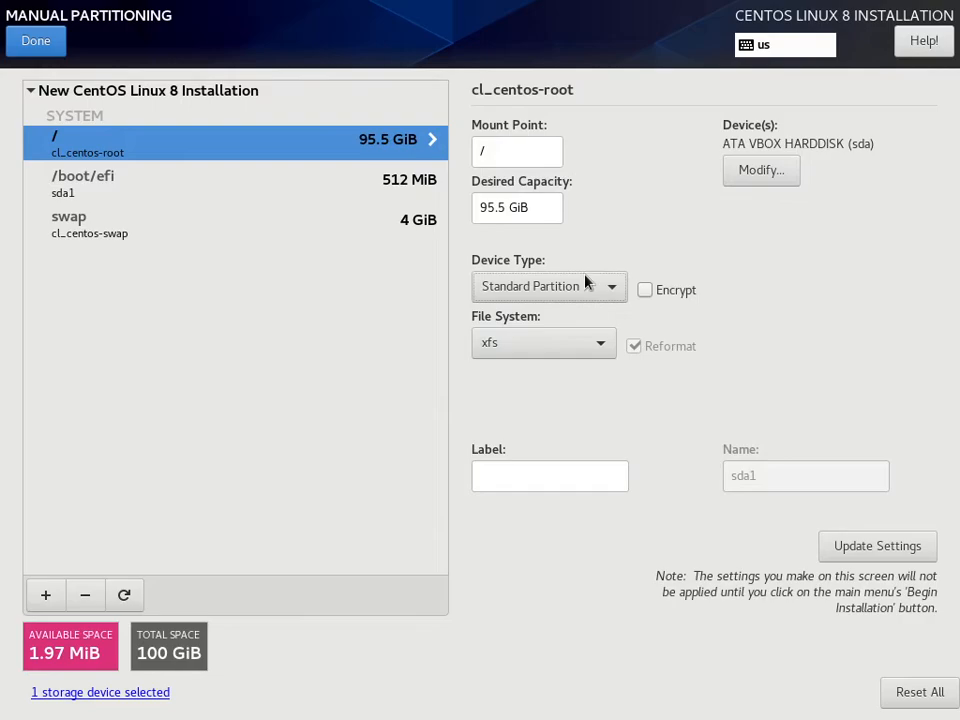
left_click(518, 345)
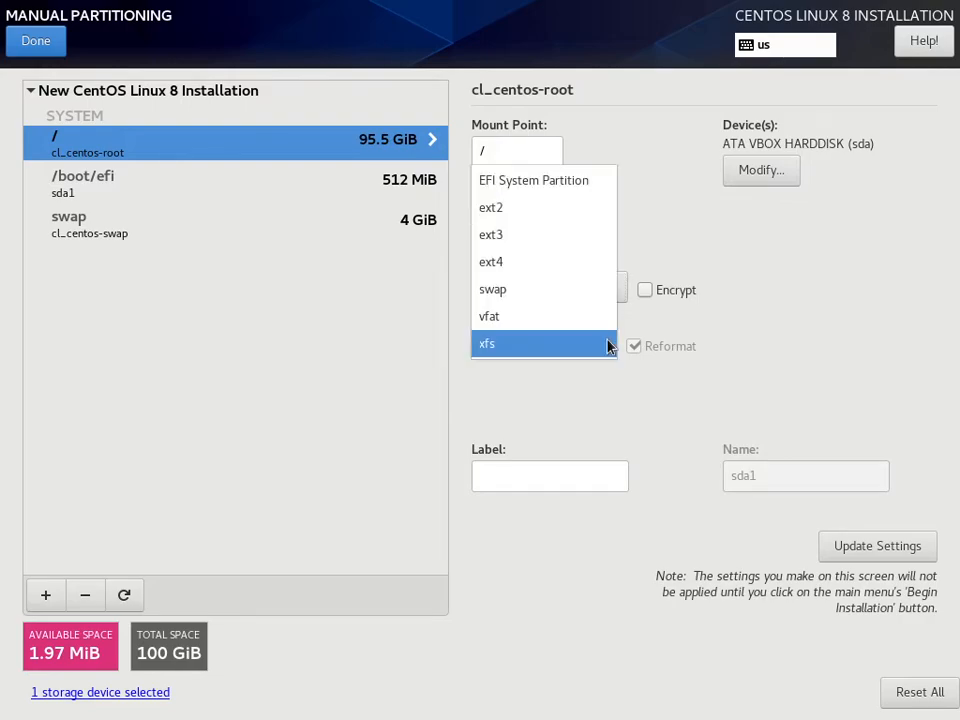
left_click(549, 261)
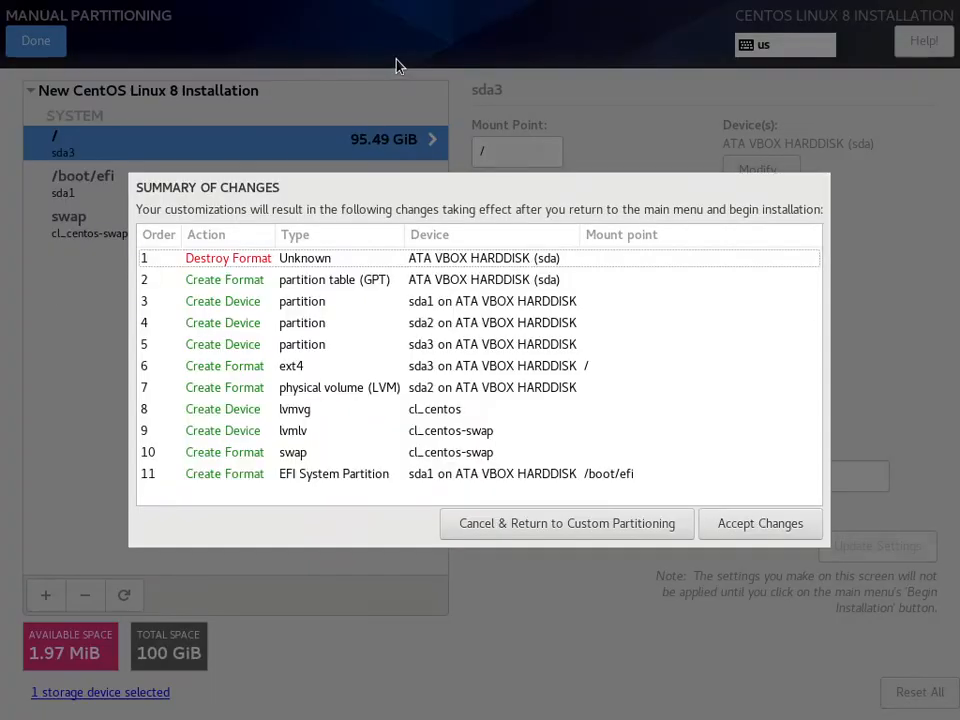
left_click(755, 524)
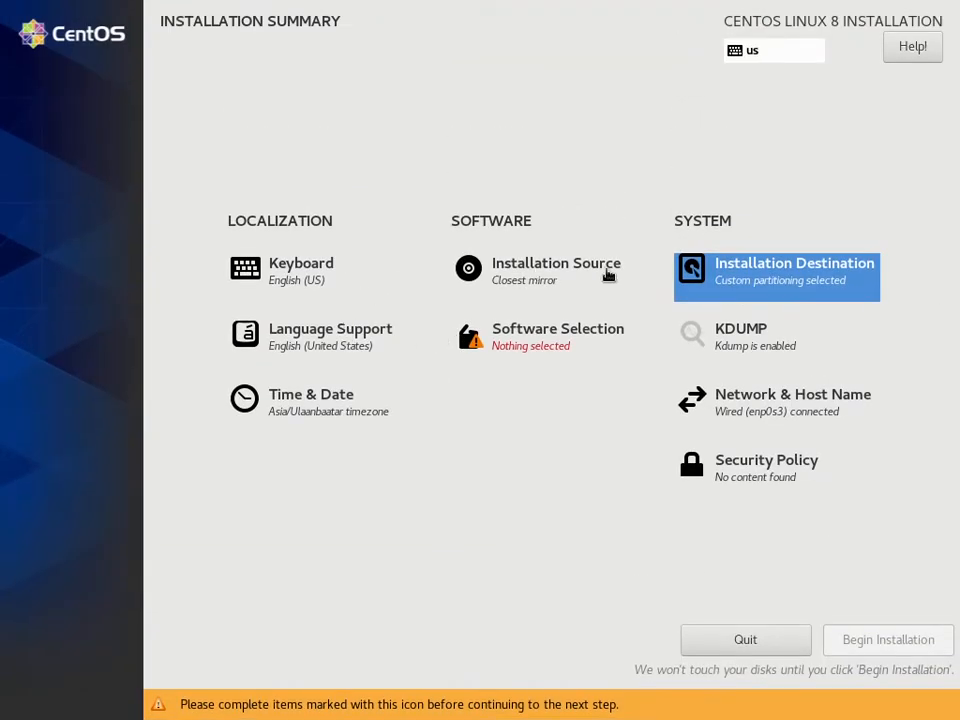
- Examine the additional software offered for each base environment in the software selection, from Server with GUI to Custom Operating System
left_click(546, 345)
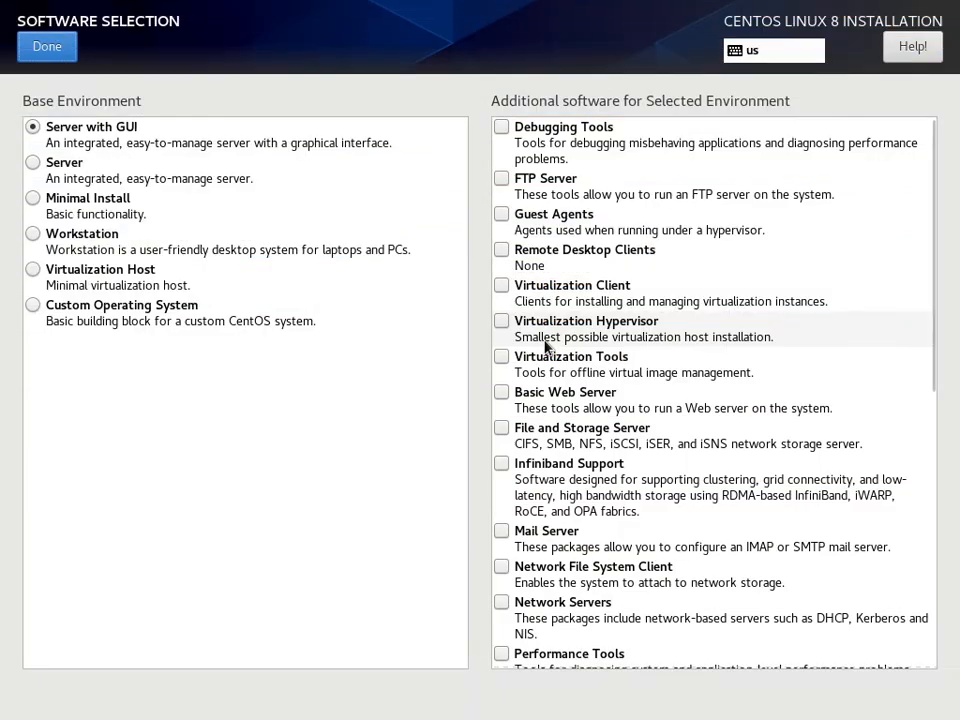
left_click(29, 237)
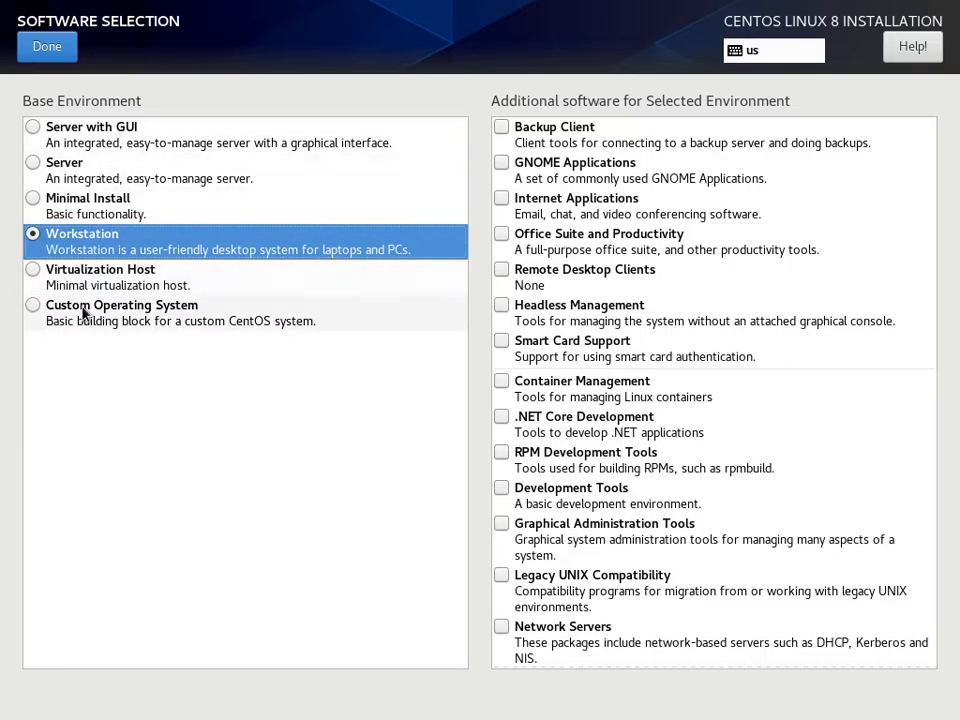
left_click(71, 140)
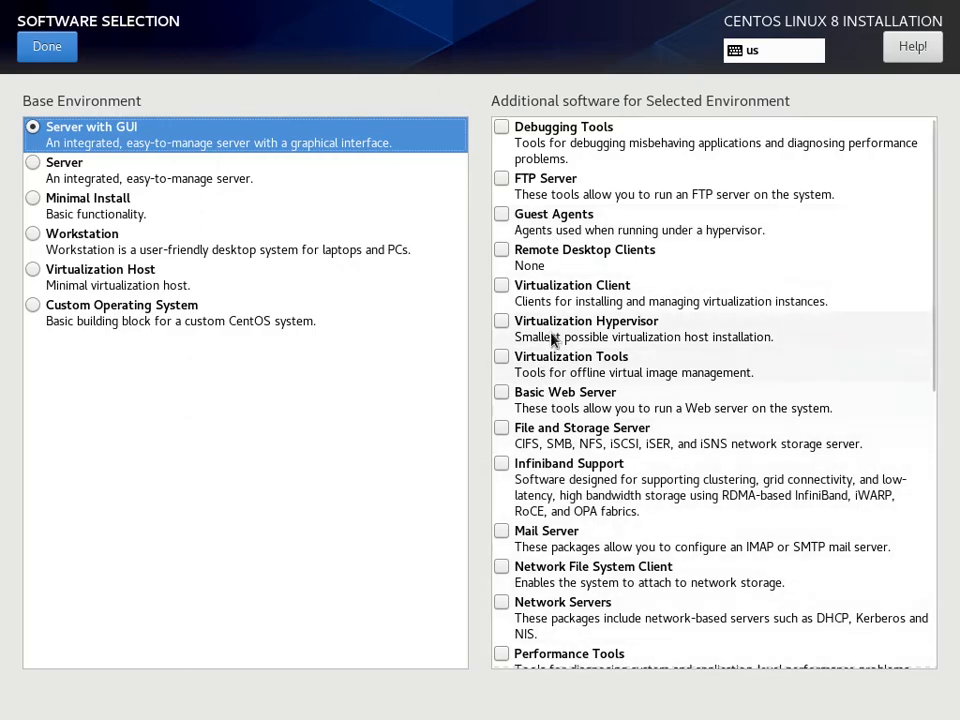
left_click(60, 178)
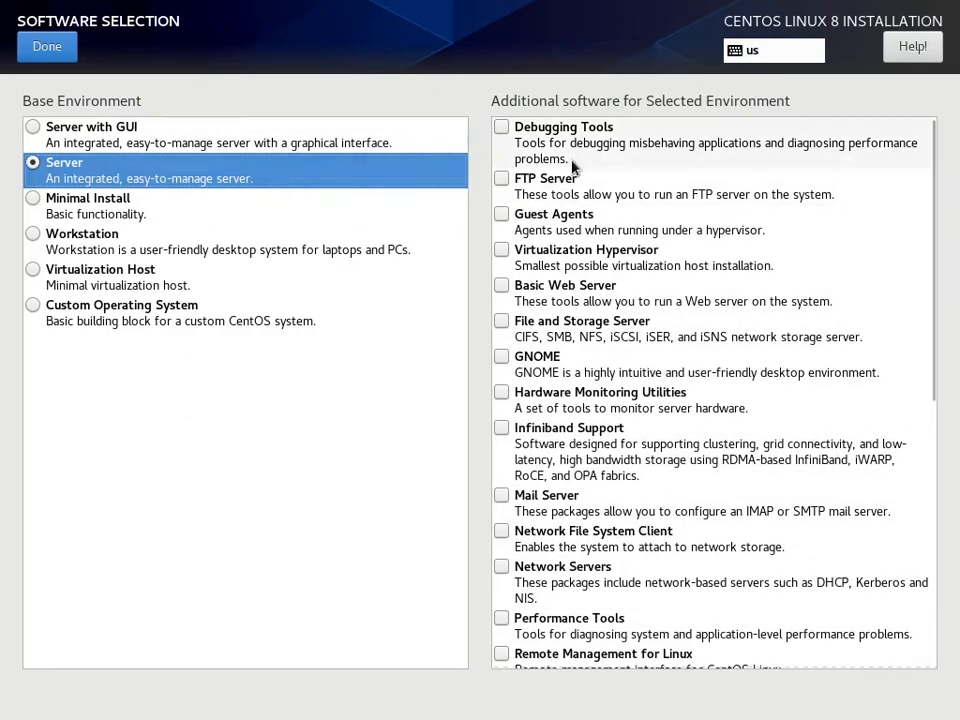
left_click(272, 214)
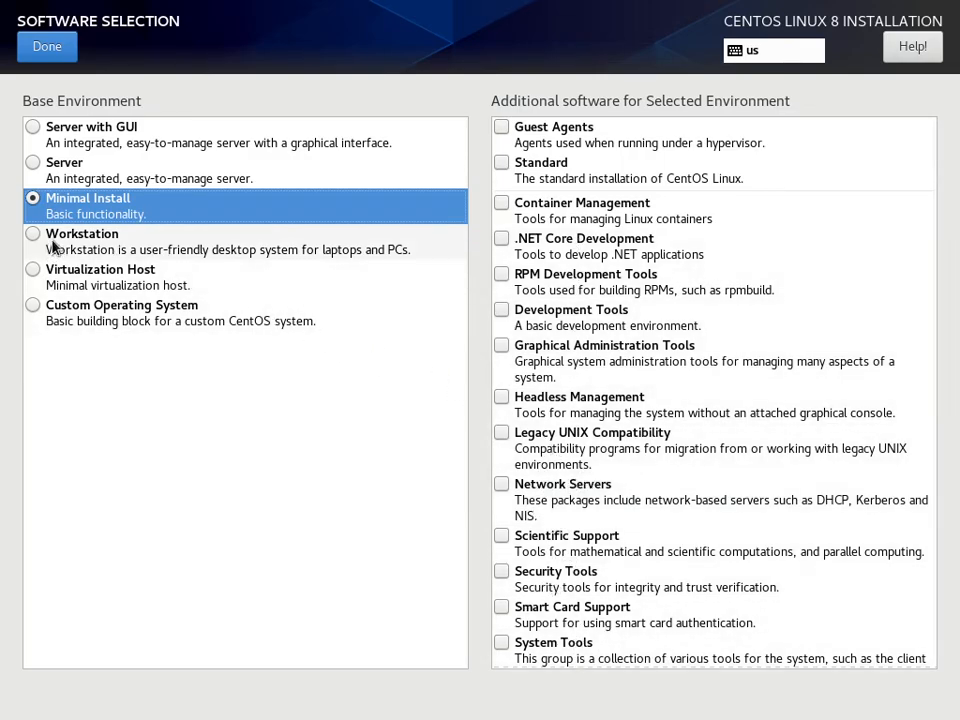
left_click(75, 272)
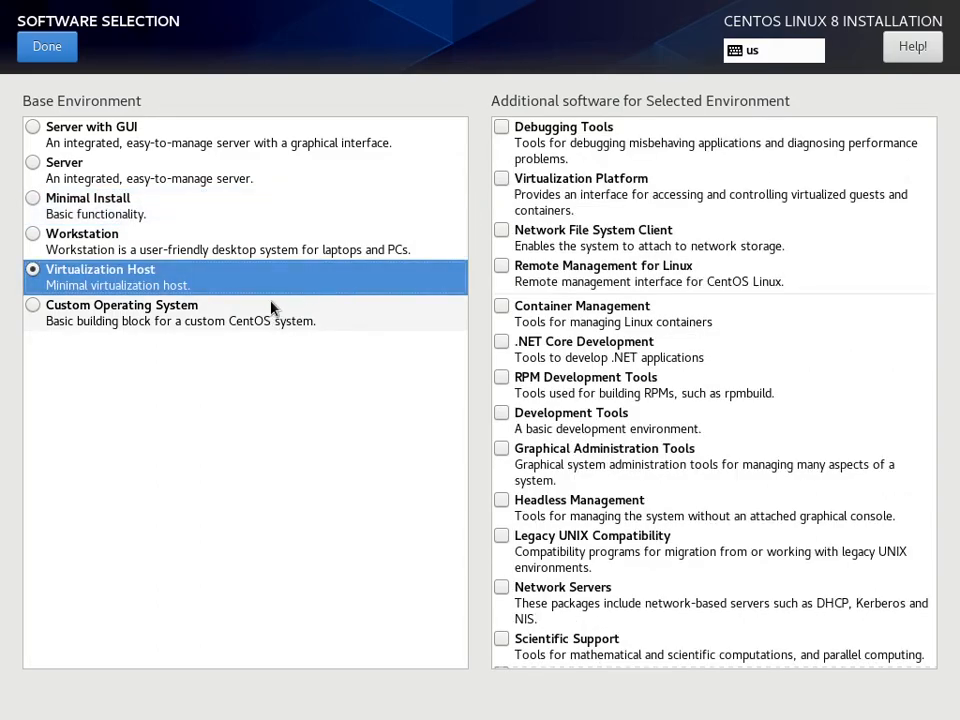
left_click(104, 325)
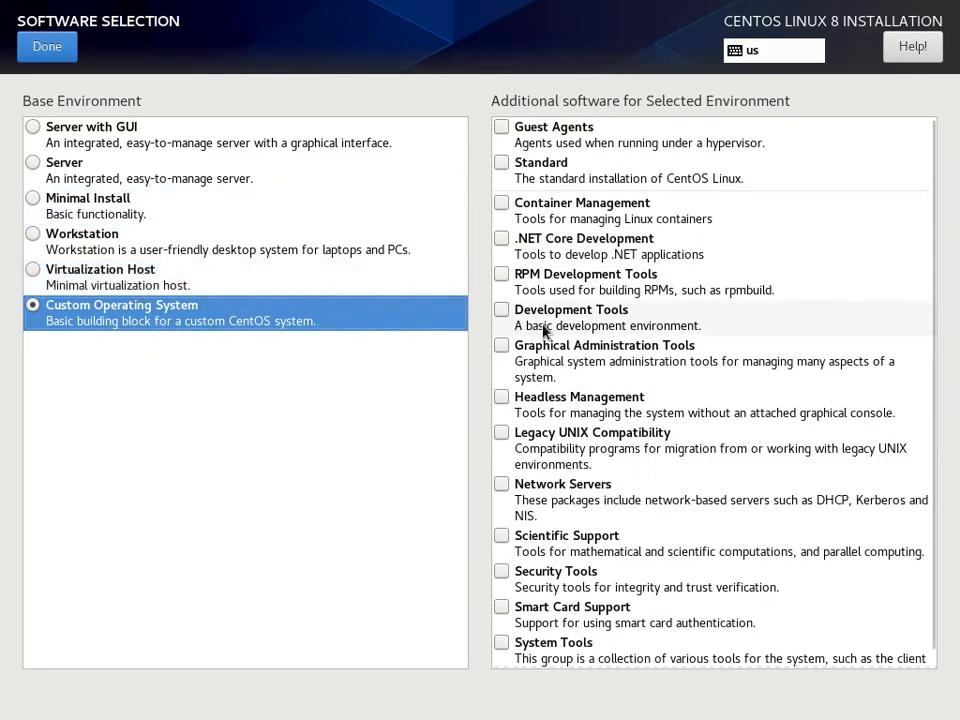
scroll(593, 545, "down", 1)
scroll(590, 550, "up", 1)
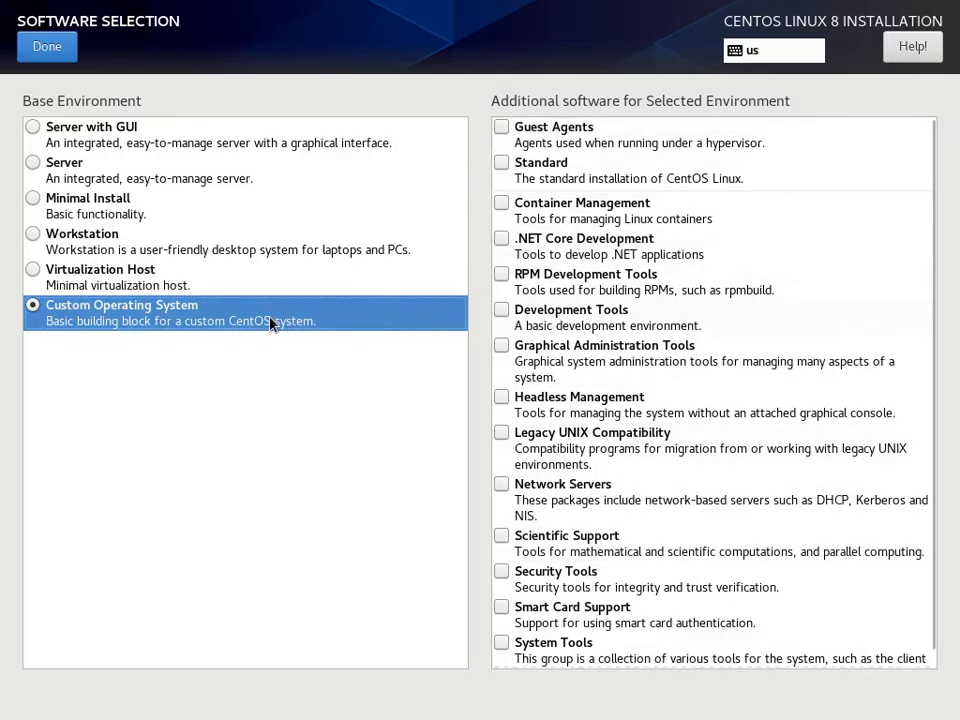
- Choose Workstation as the base environment without additional software and begin the installation
left_click(229, 255)
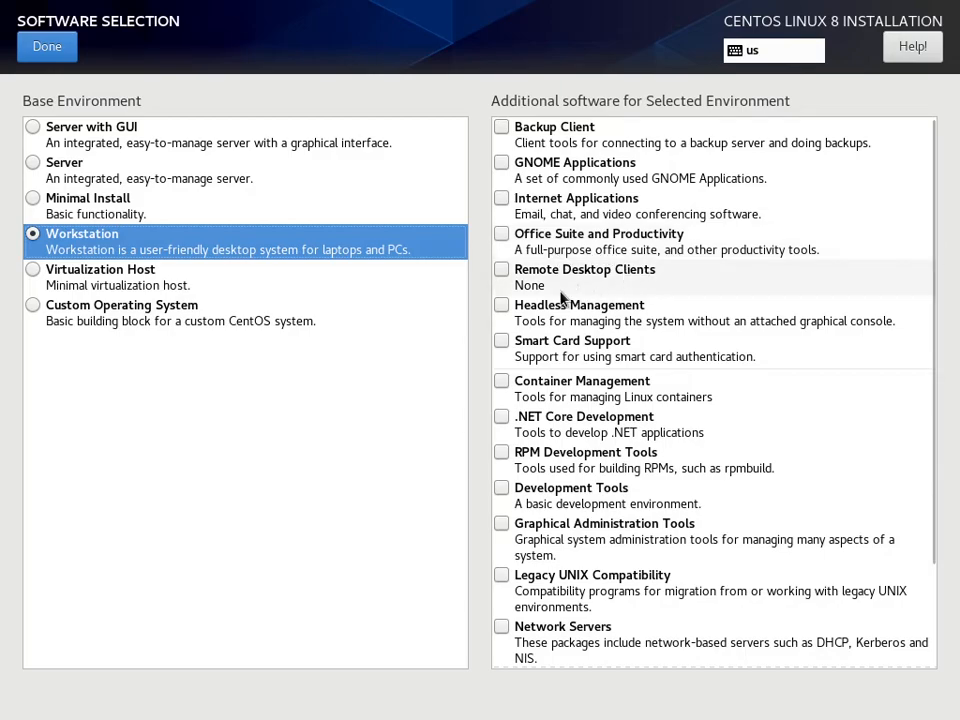
scroll(632, 546, "down", 3)
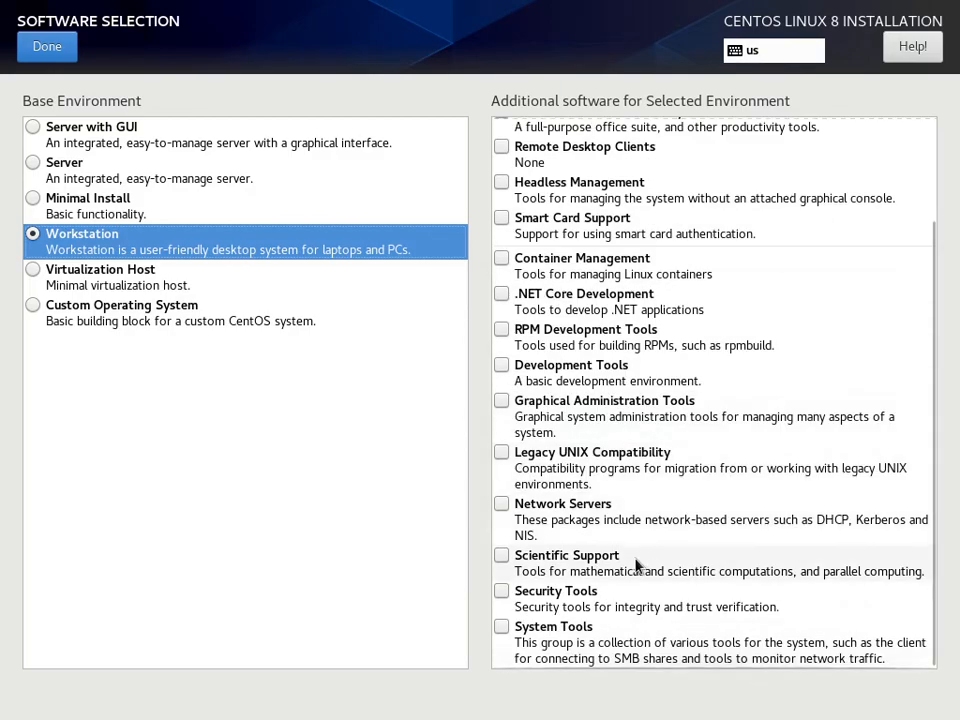
left_click(41, 48)
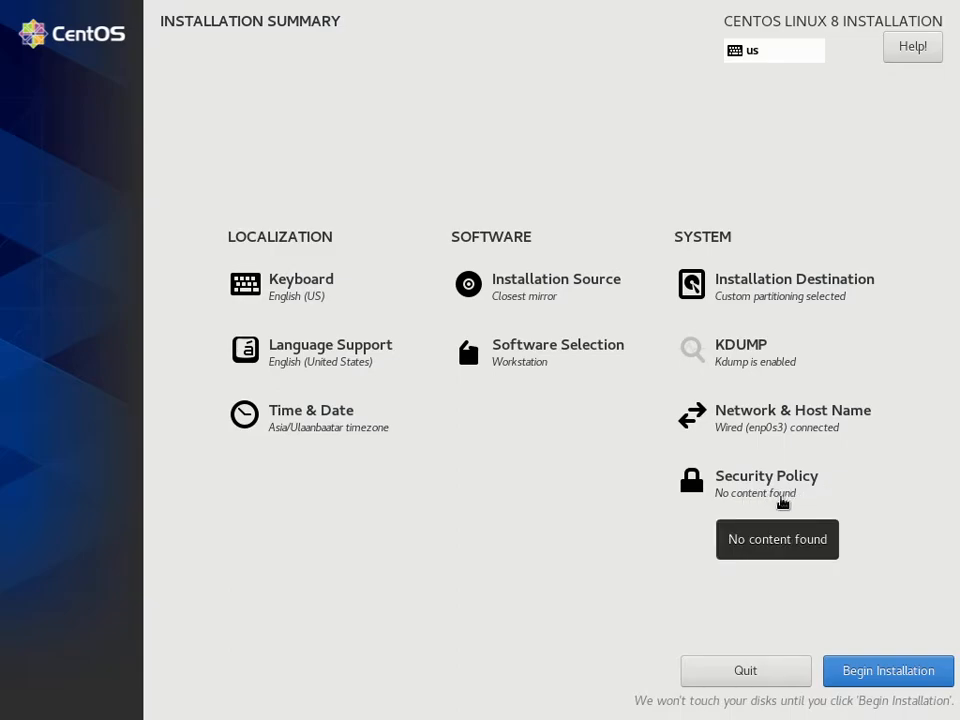
left_click(893, 668)
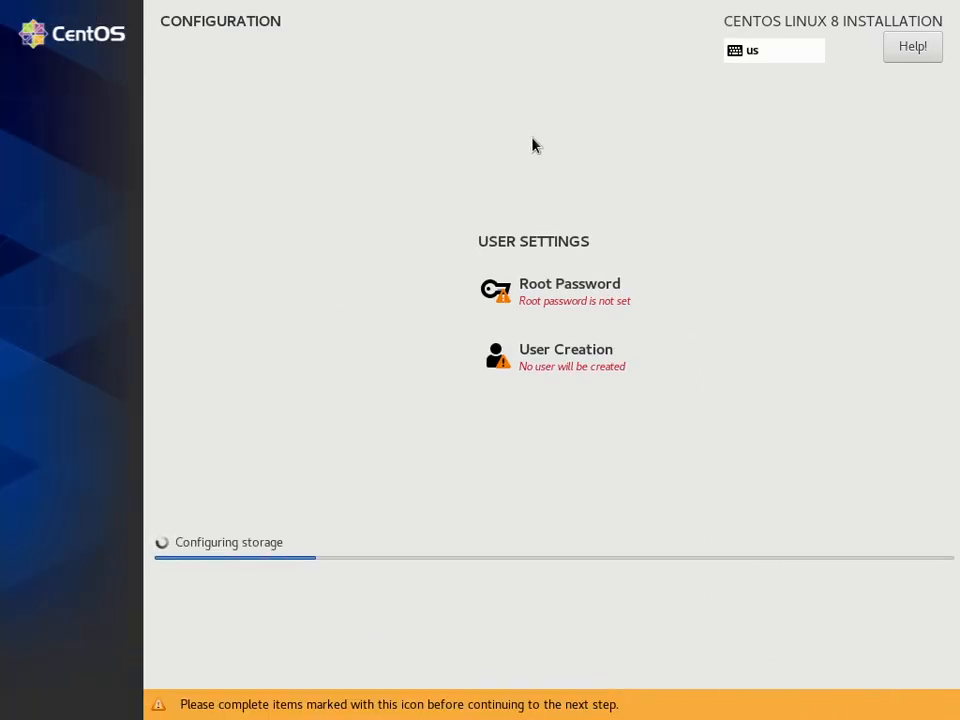
- Enter and confirm the root password, accepting it despite being too short
left_click(562, 297)
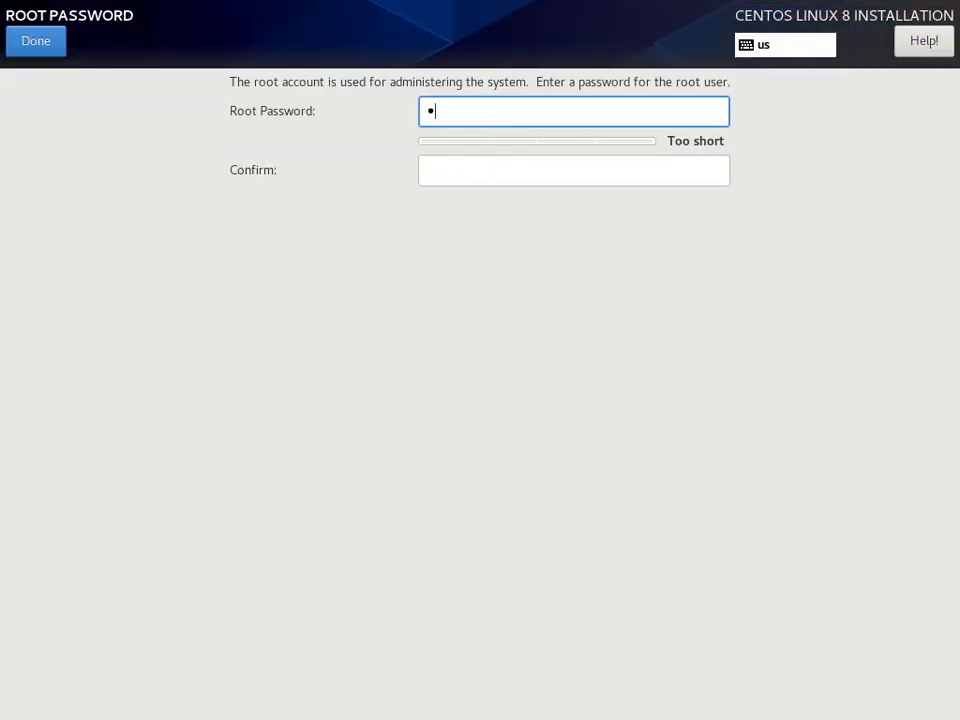
type("a")
key("Tab")
type("a")
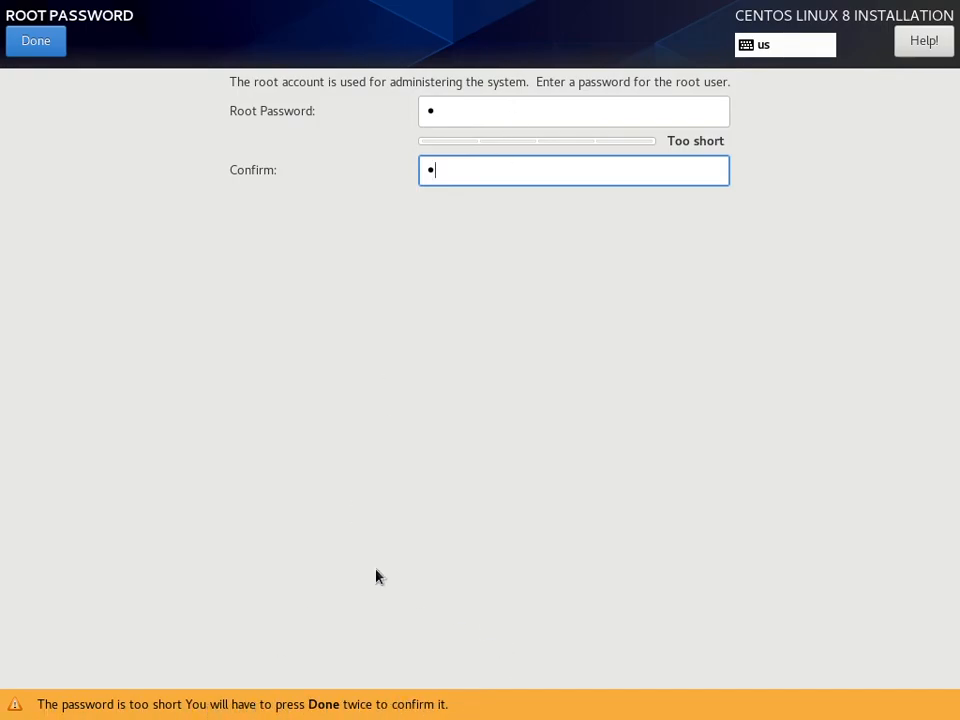
left_click(47, 46)
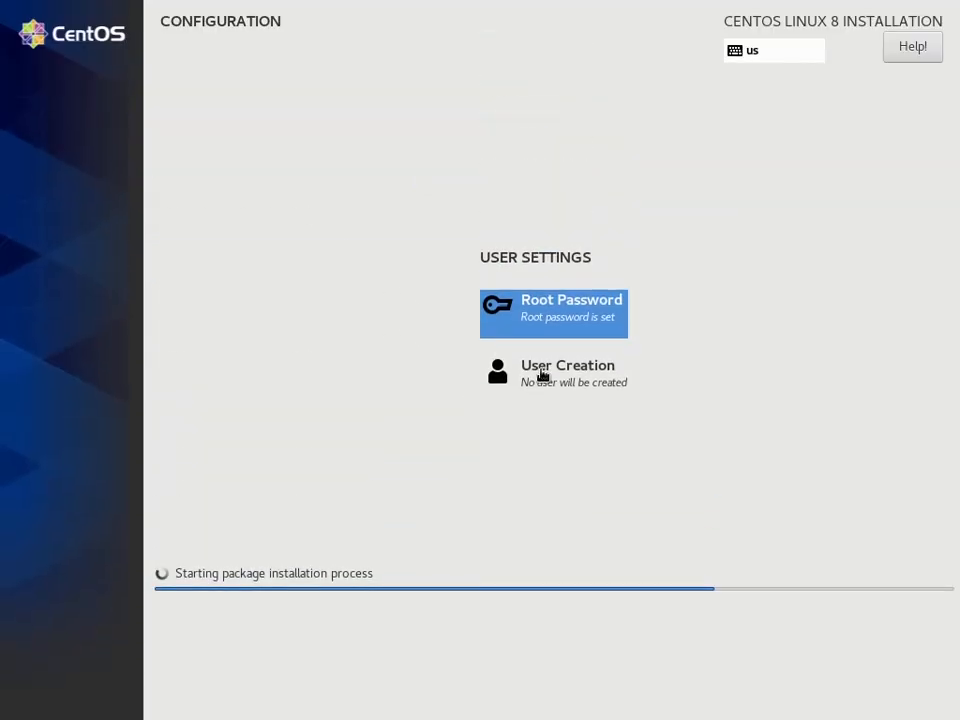
- Start creating a user account, enter the user's full name and make this user administrator
left_click(553, 376)
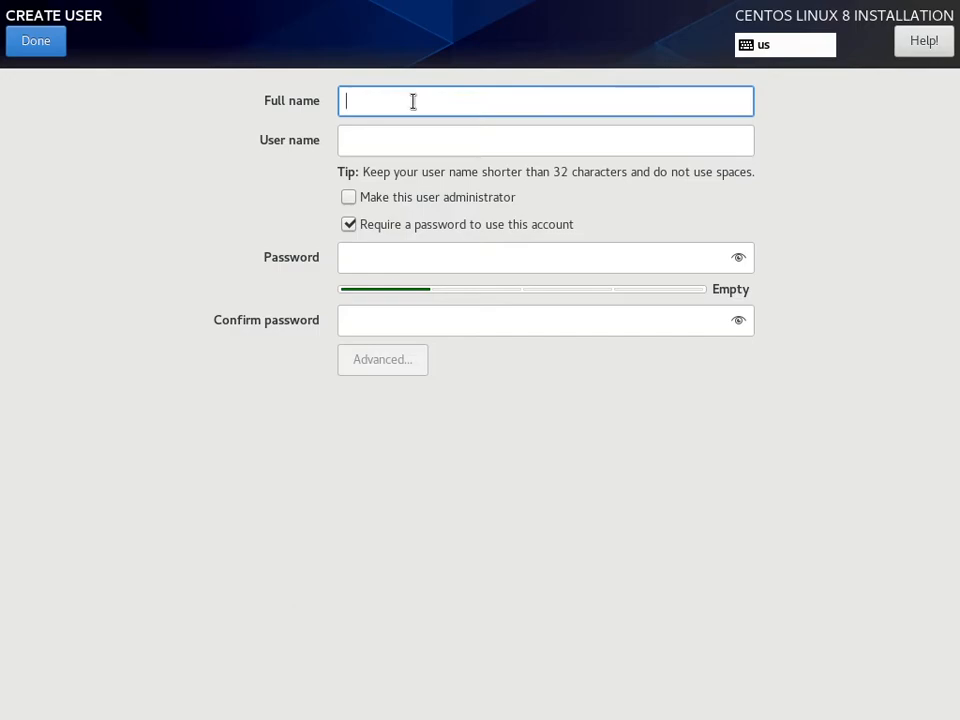
type("Hosso")
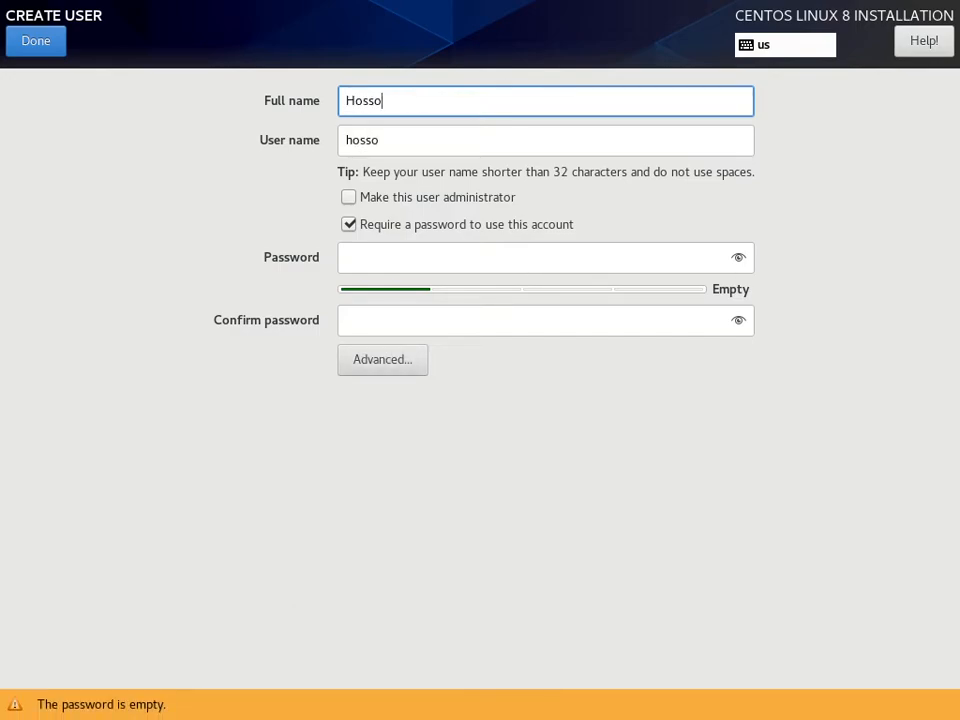
left_click(416, 199)
- Enter and confirm the new user's password and save the account, accepting the short password
left_click(403, 257)
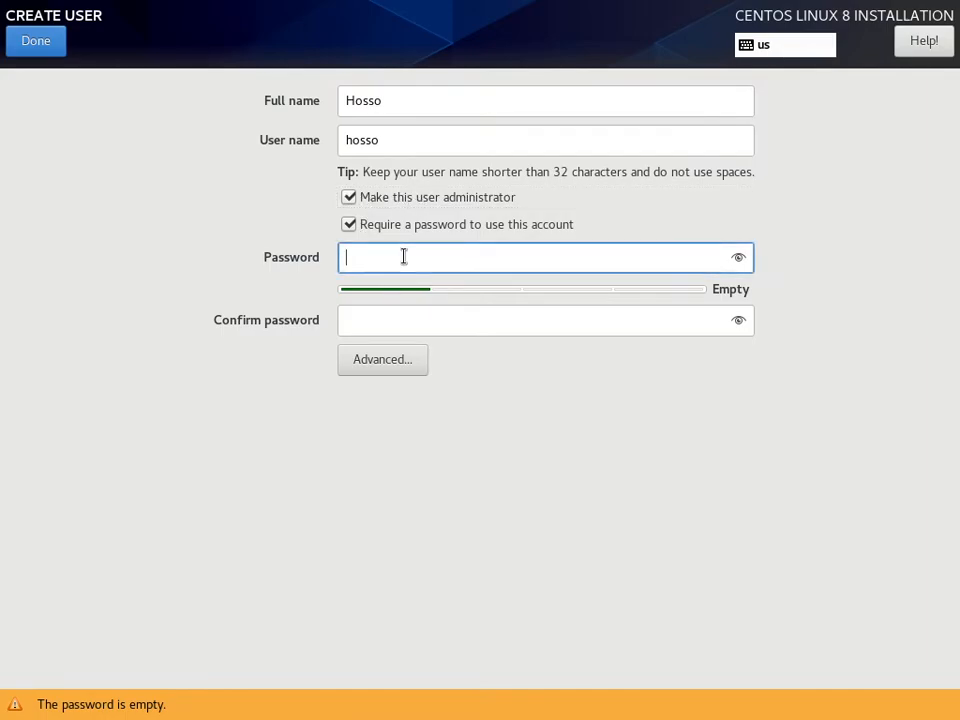
type("•")
left_click(428, 317)
type("•")
left_click(36, 40)
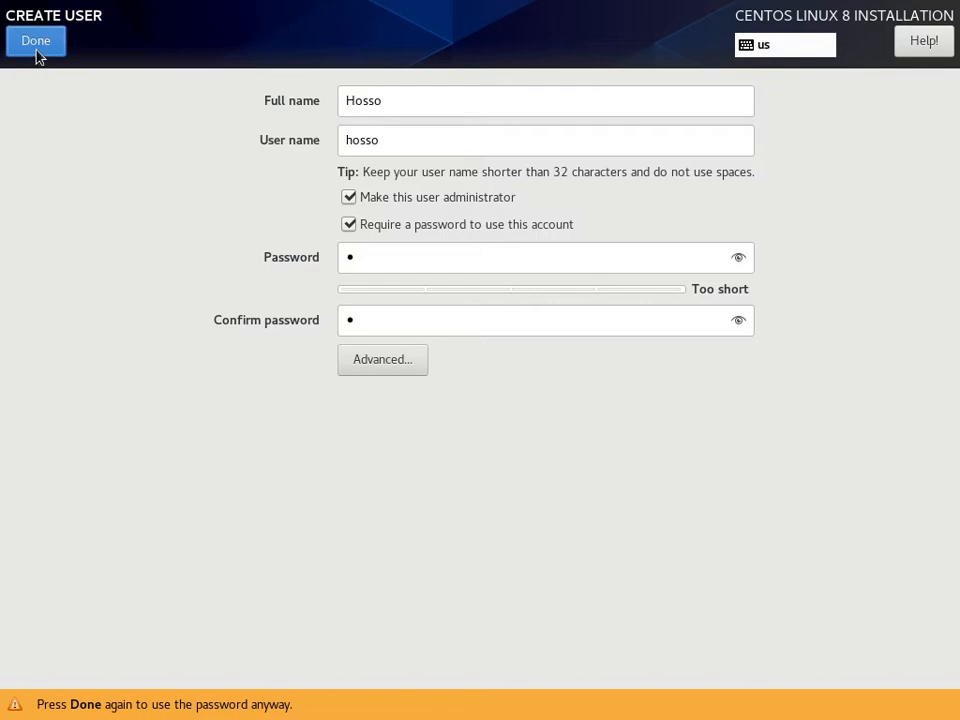
left_click(36, 50)
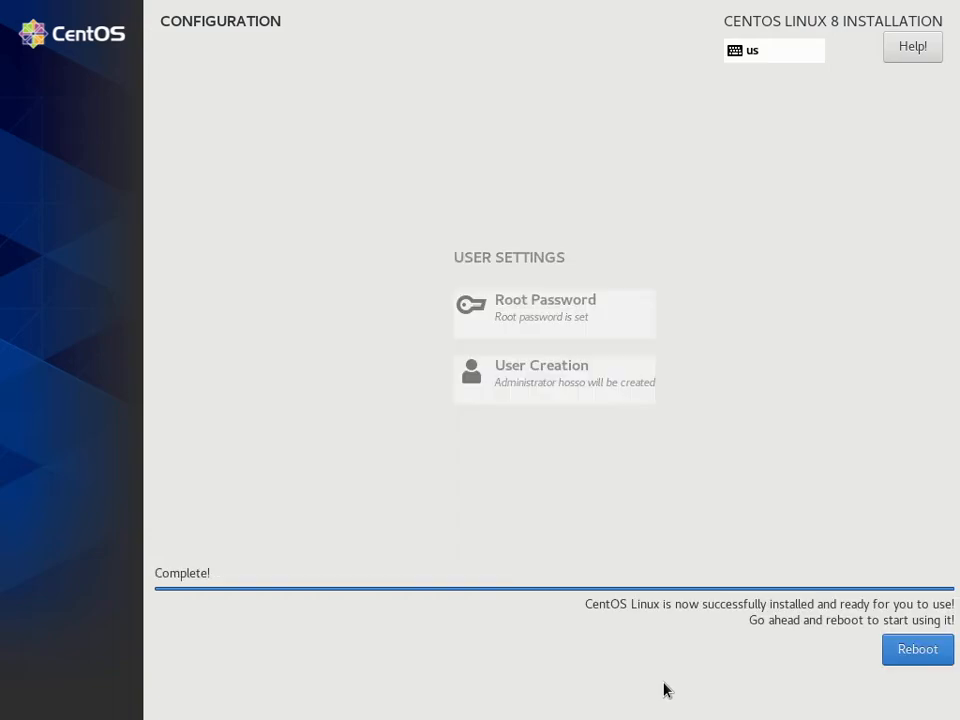
- Reboot into the installed system, accept the CentOS license agreement and finish the configuration
left_click(917, 649)
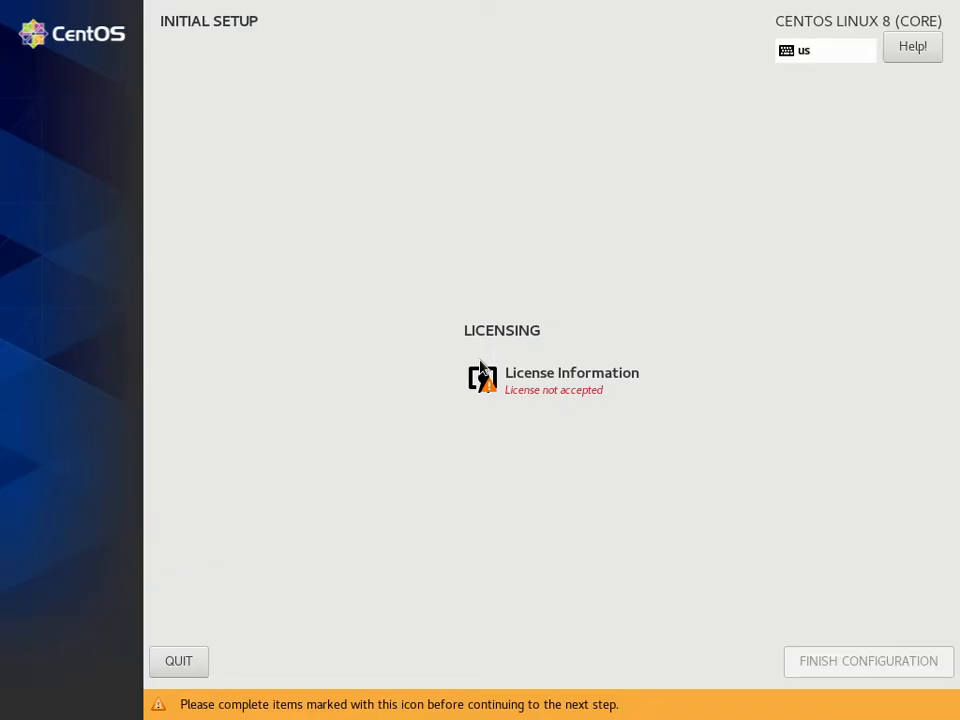
left_click(541, 386)
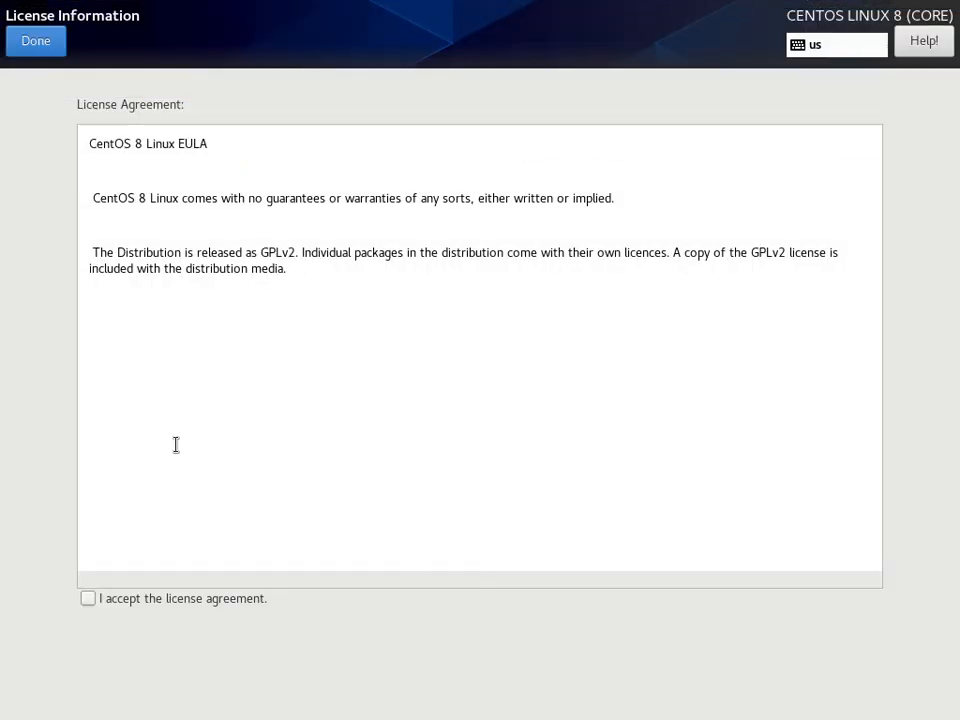
left_click(89, 603)
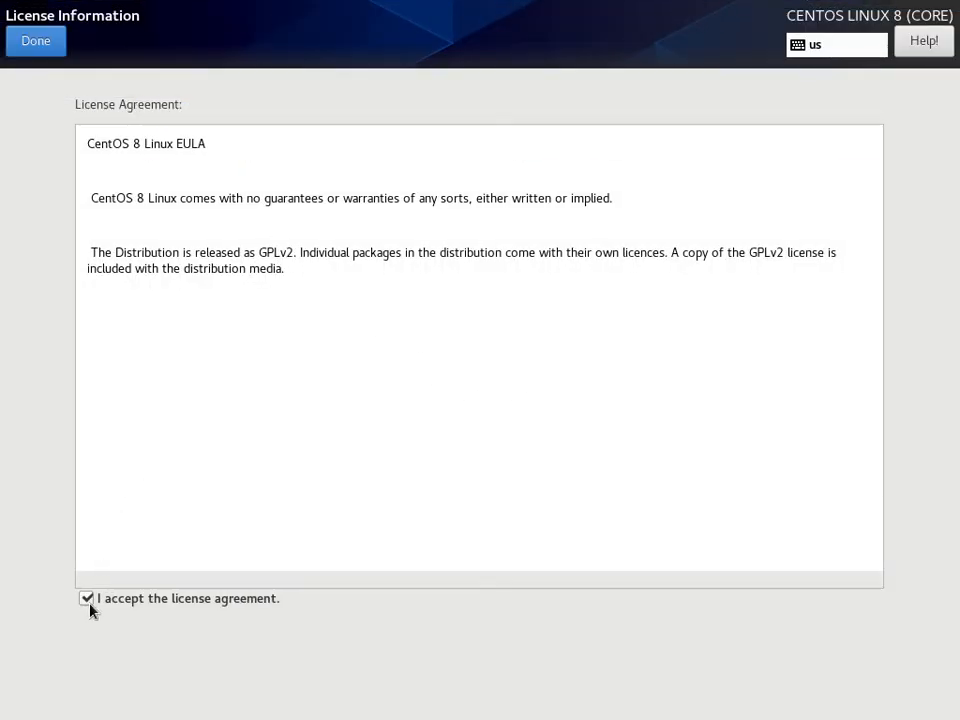
left_click(40, 48)
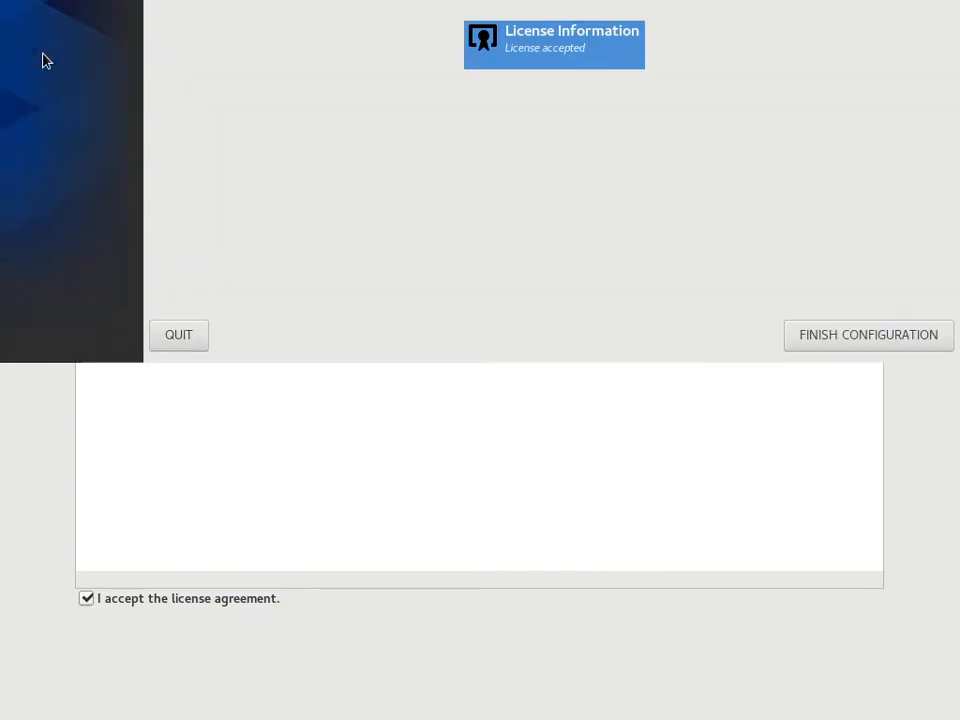
left_click(860, 706)
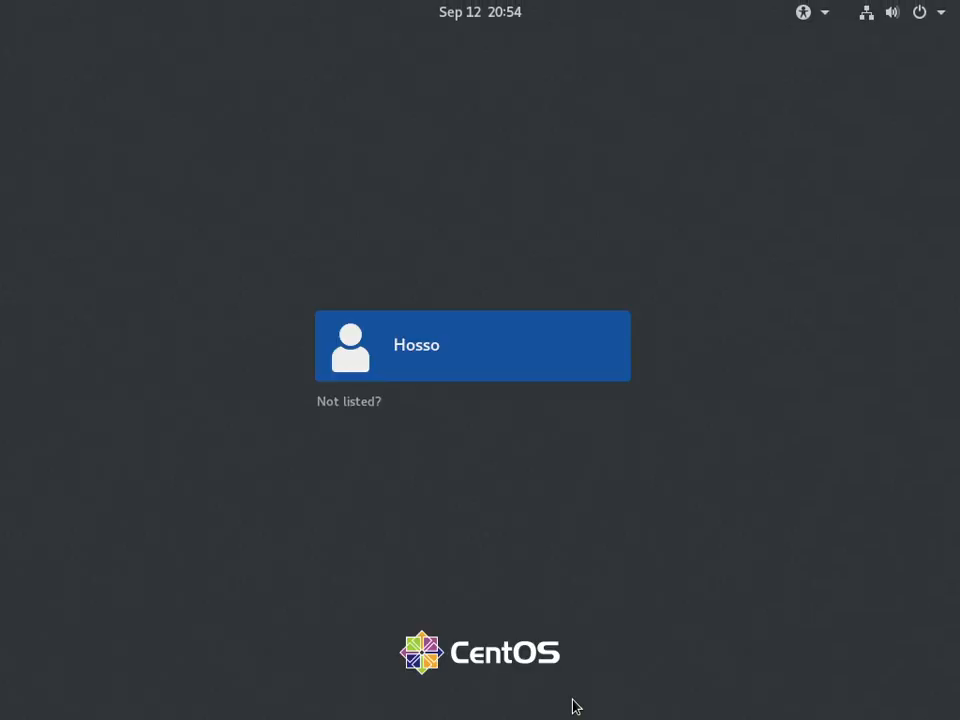
- Sign in to the desktop with the new user's account by entering the account password
left_click(422, 338)
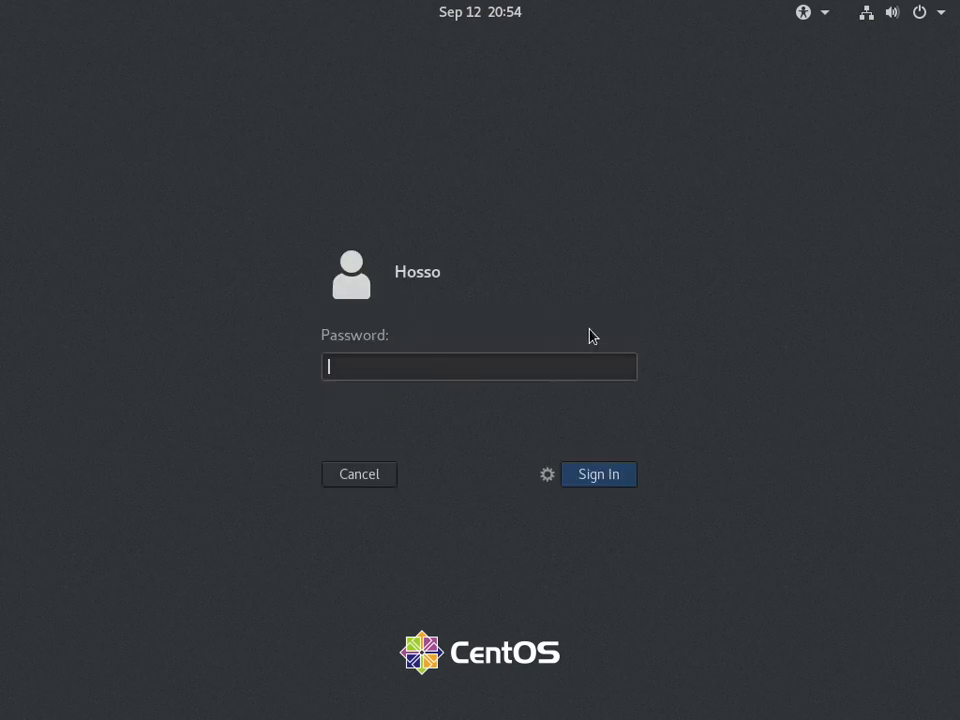
type("•")
key("Return")
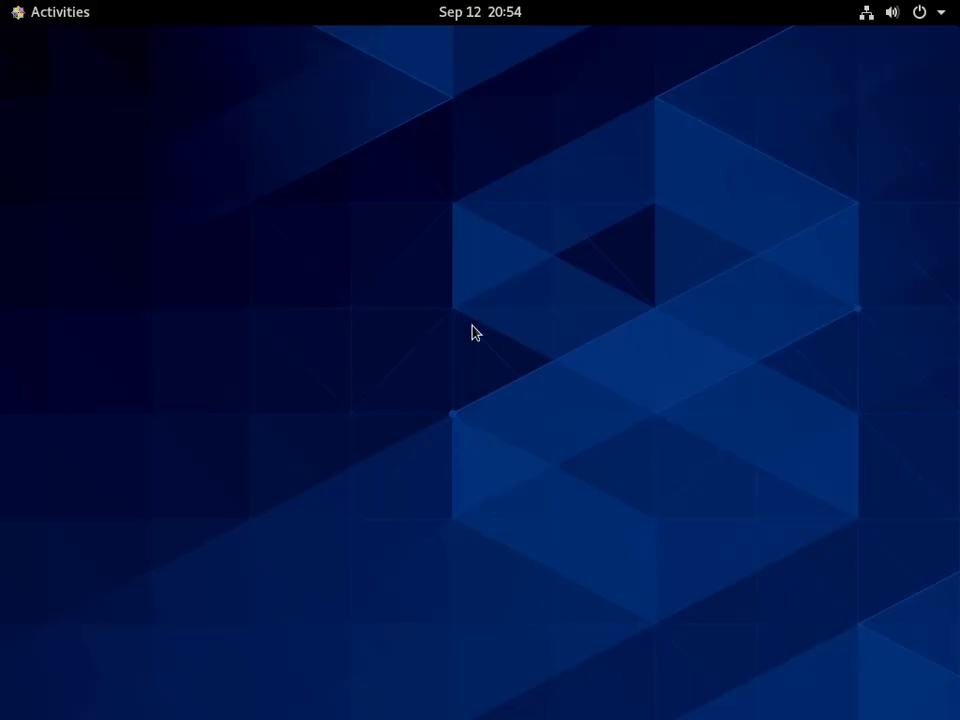
- Show the activities overview and bring the gnome-initial-setup welcome window to the foreground
left_click(450, 18)
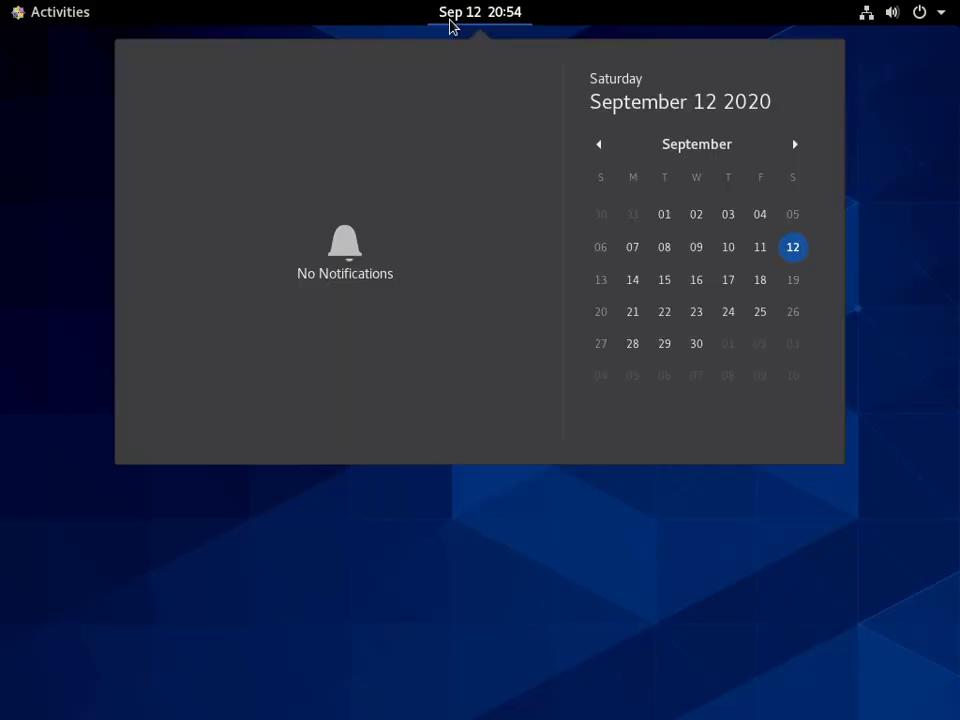
left_click(72, 20)
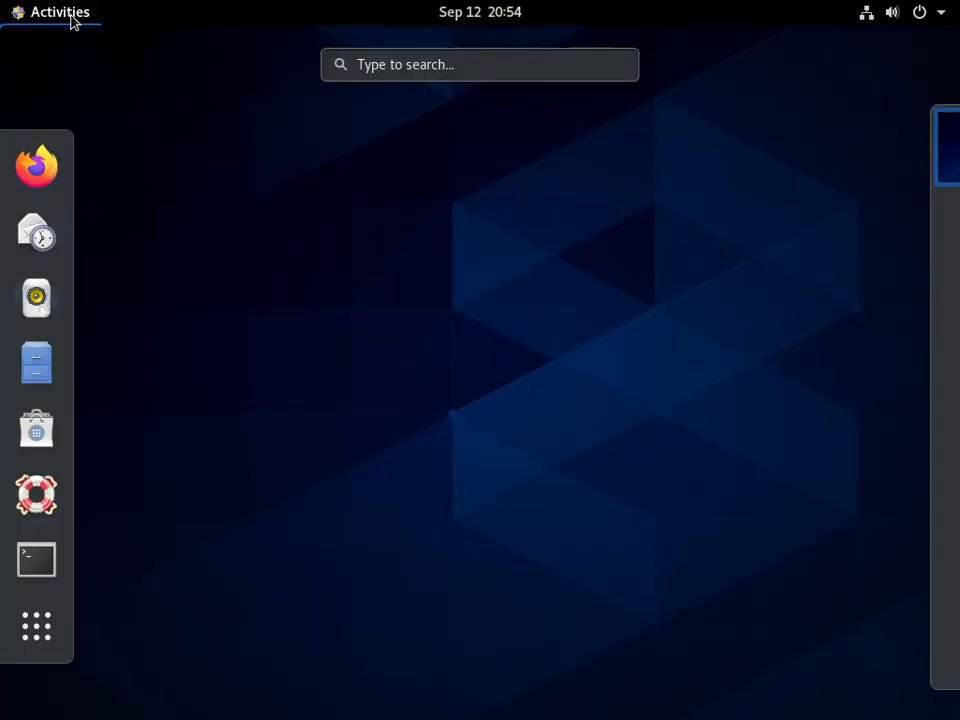
left_click(72, 20)
left_click(72, 20)
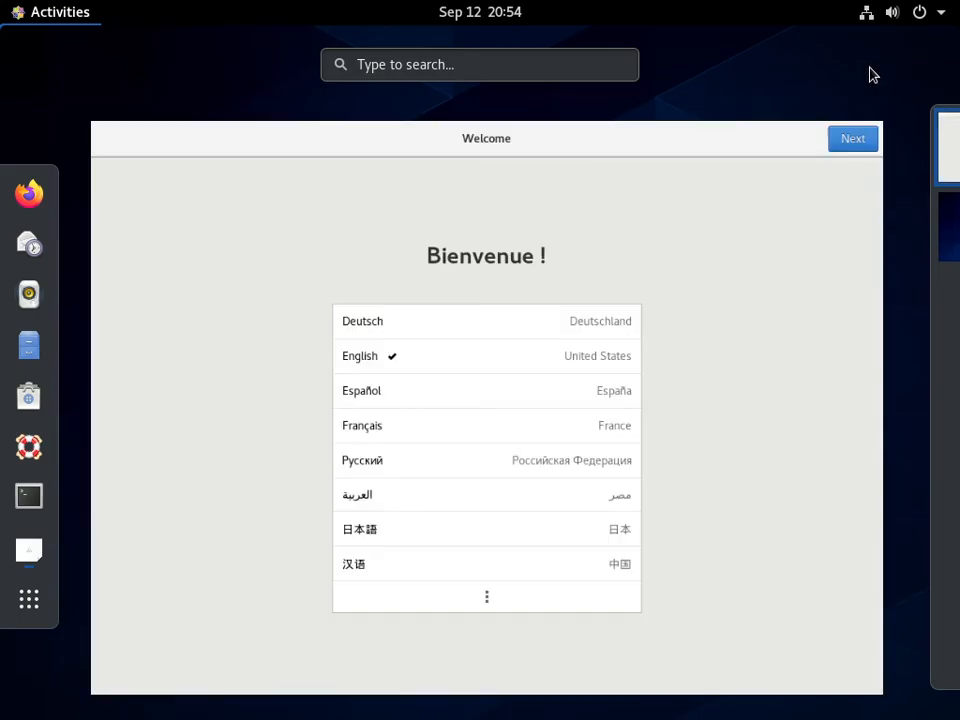
mouse_move(666, 191)
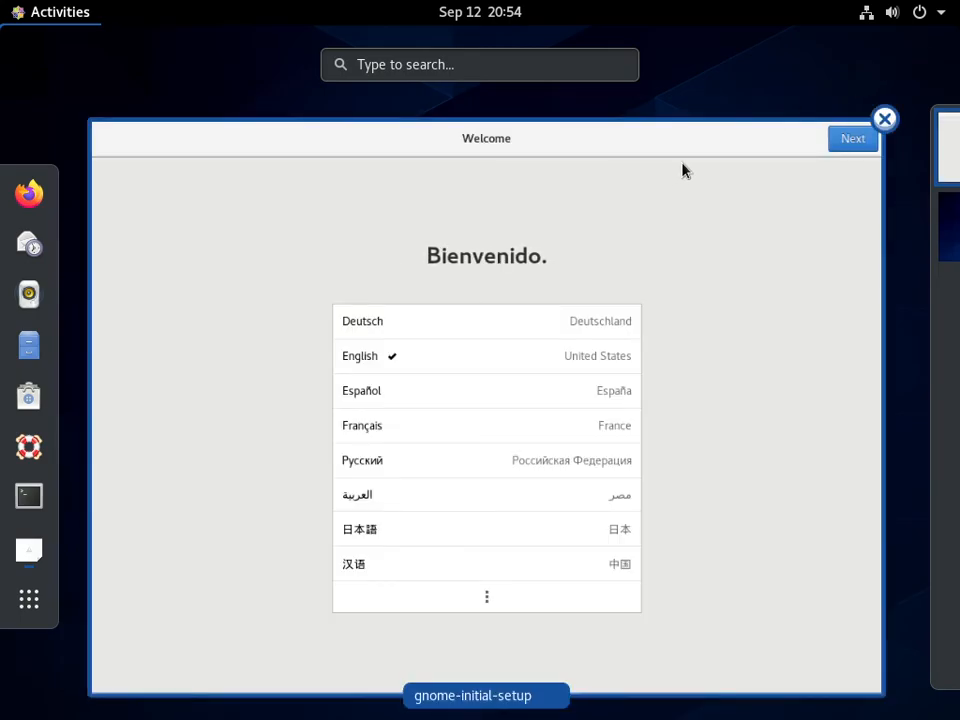
left_click(683, 170)
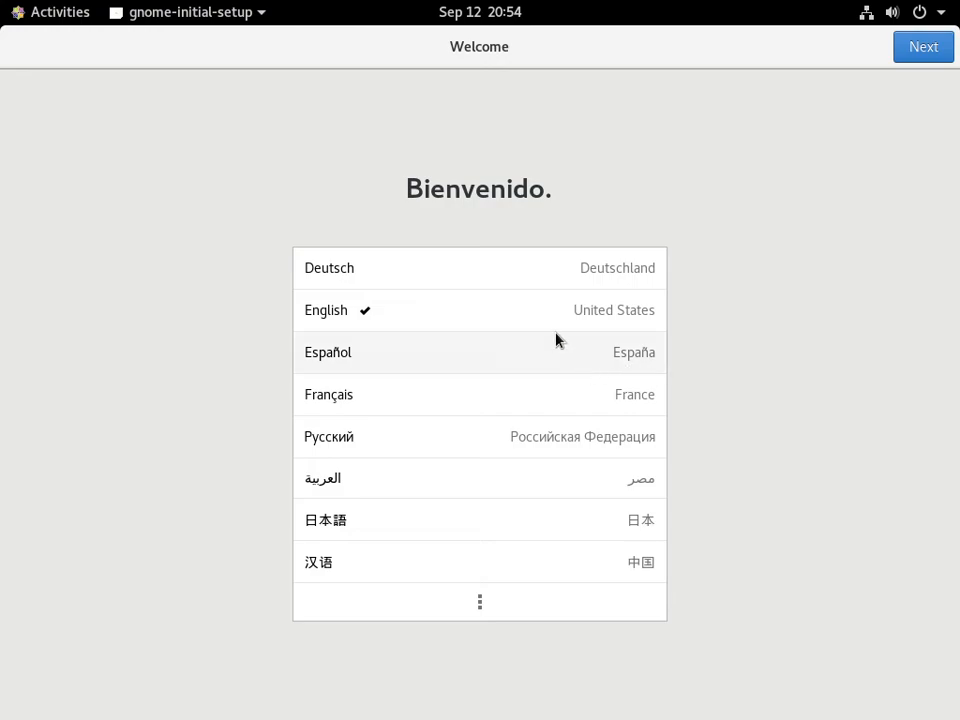
- Keep English (United States) as language, the English (US) keyboard layout and Location Services on in the initial setup
left_click(933, 60)
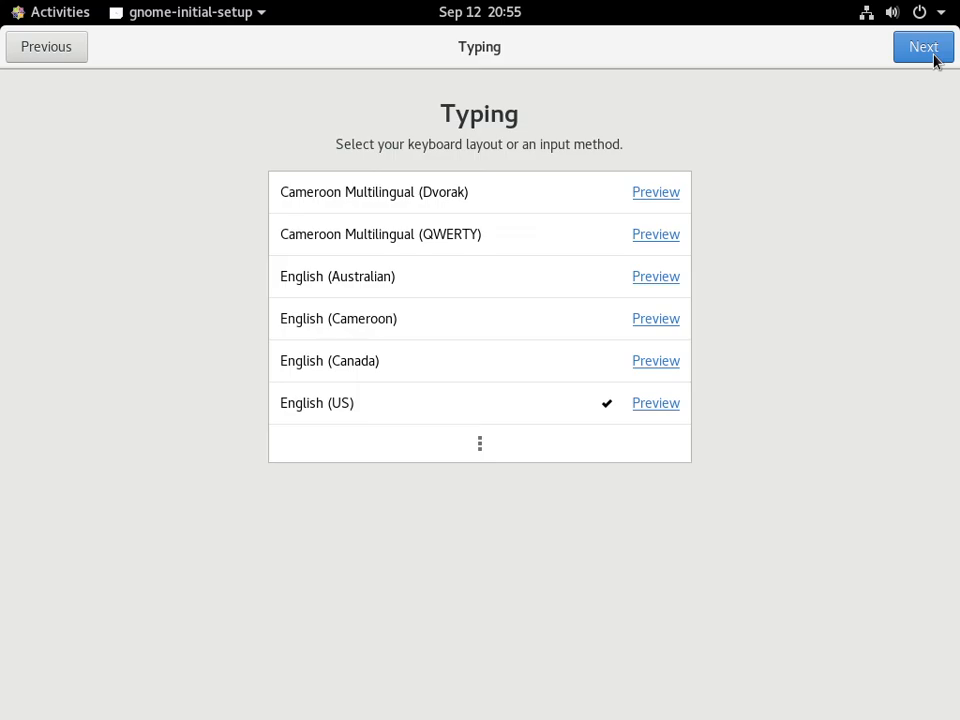
left_click(933, 60)
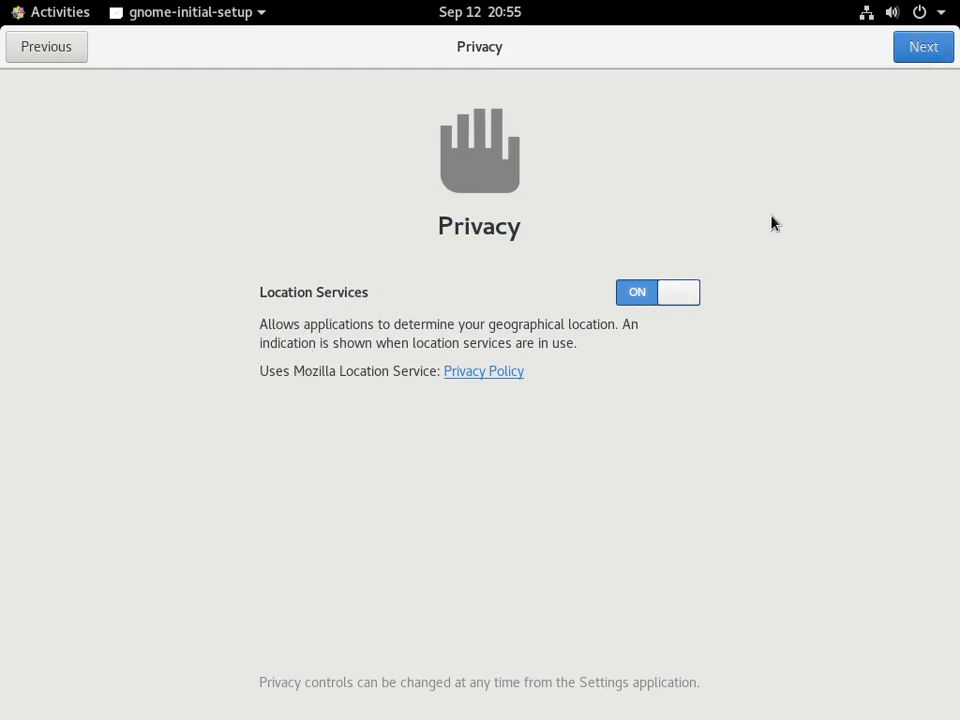
left_click(917, 54)
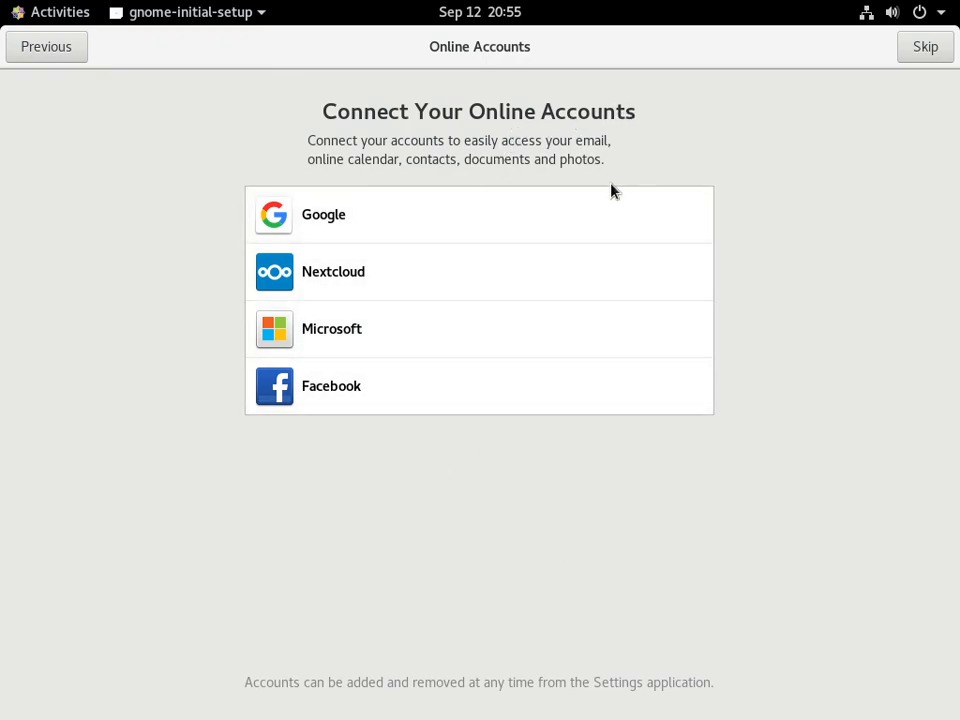
- Skip connecting online accounts, start using CentOS Linux and close the Getting Started help window
left_click(926, 50)
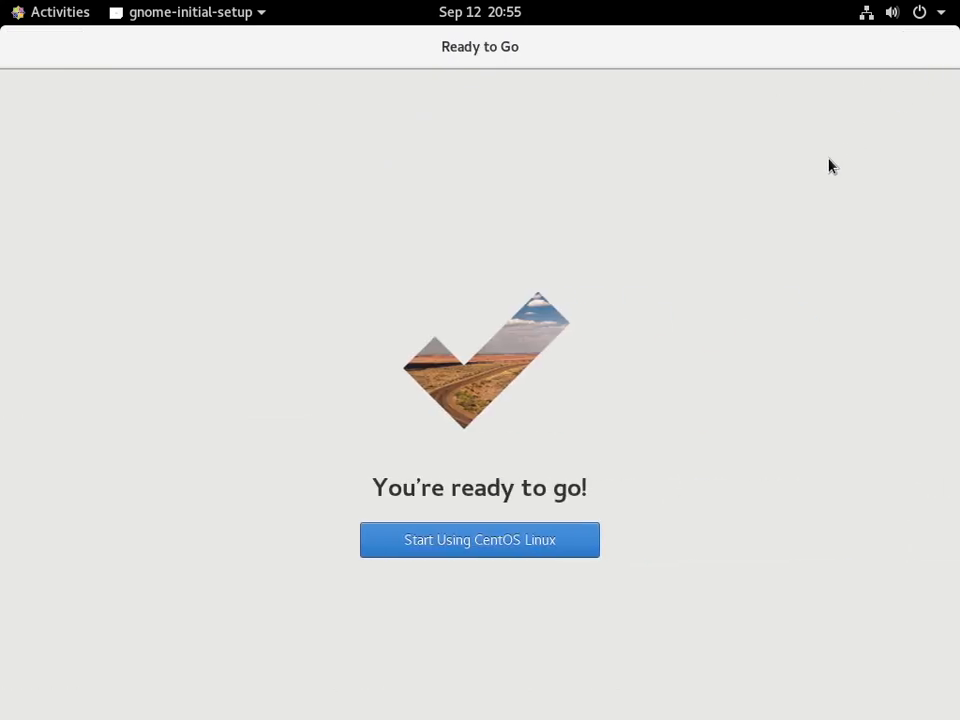
left_click(477, 543)
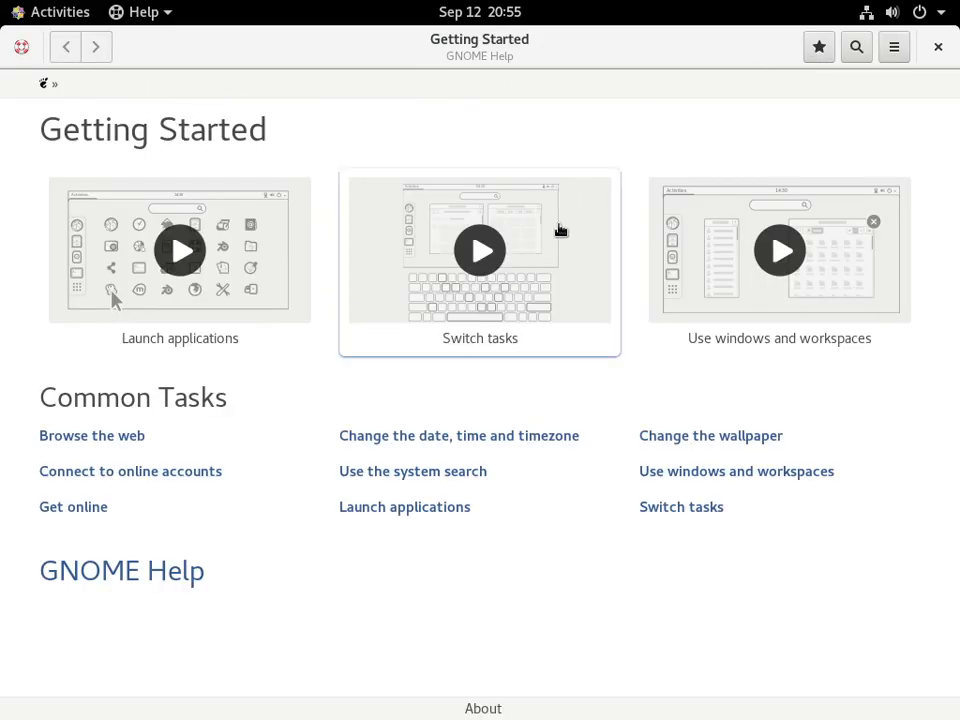
left_click(937, 48)
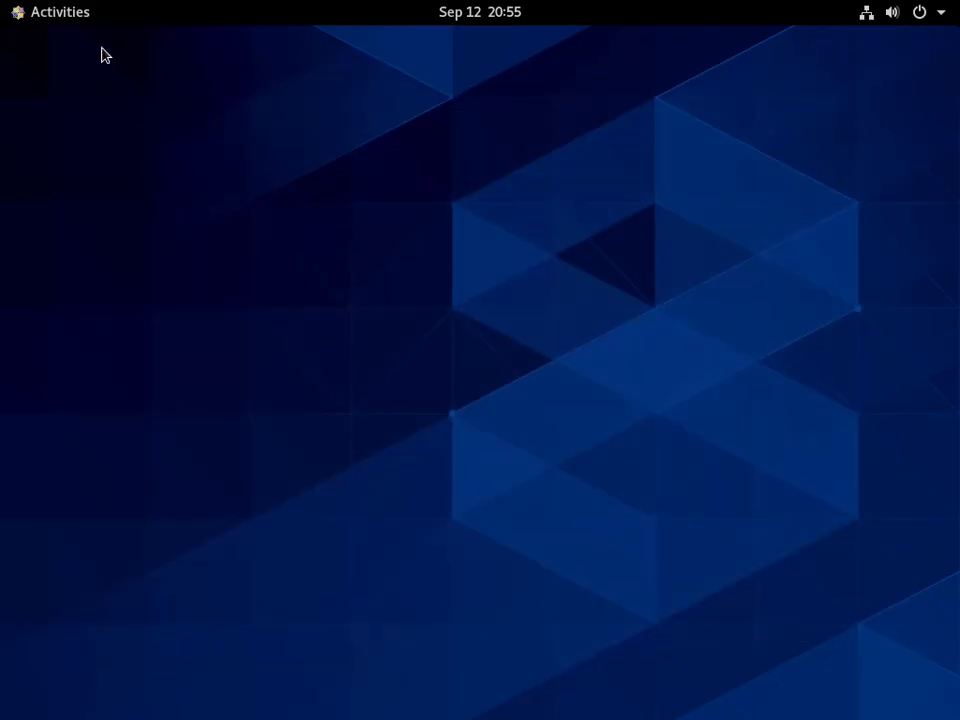
left_click(64, 17)
left_click(956, 124)
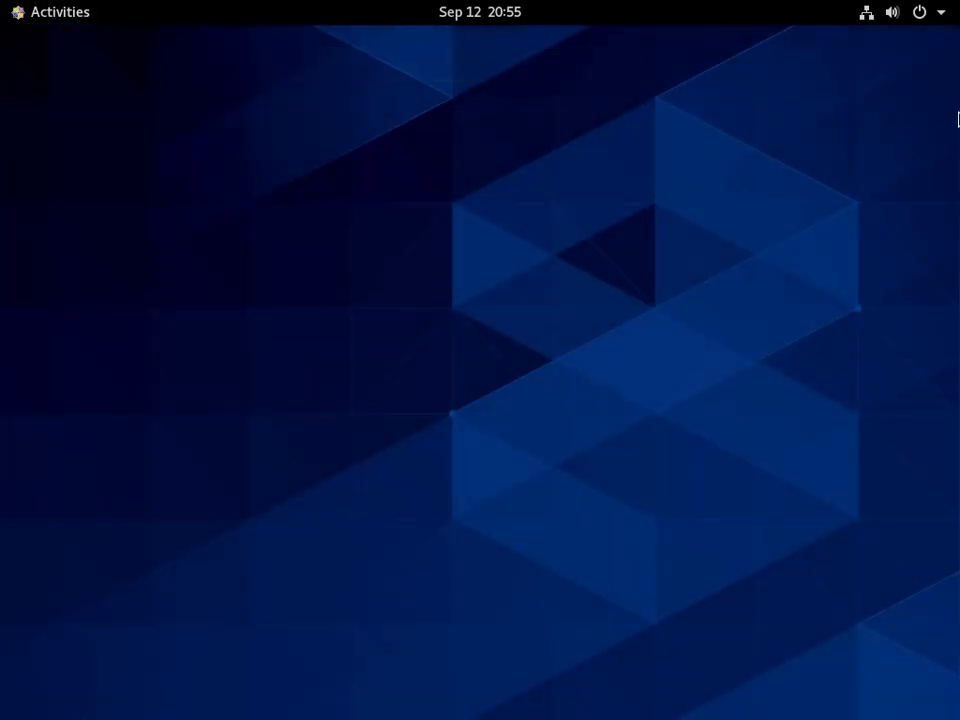